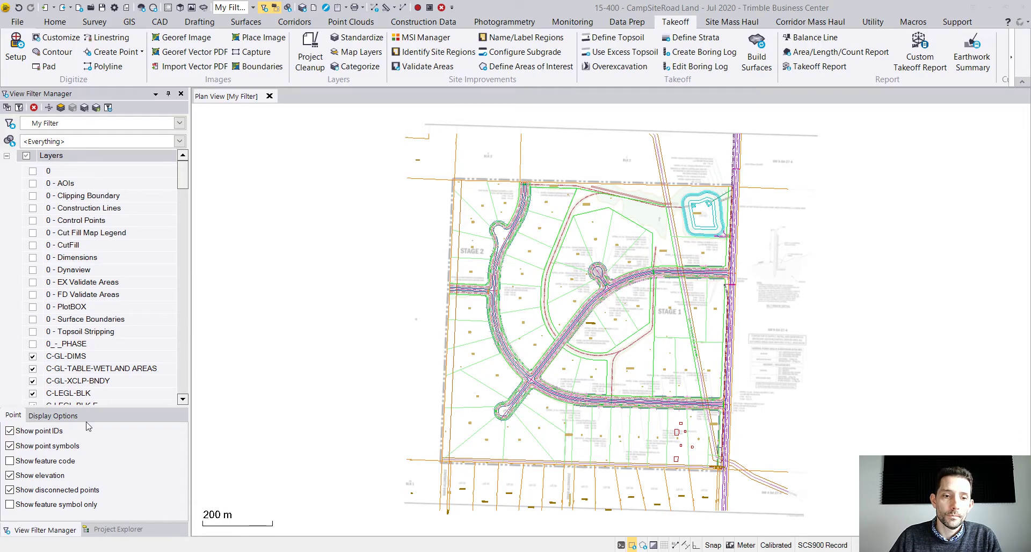
Examine the Job Site entry in the project tree, and return to the view filter settings.
{"action": "left_click", "coordinate": [118, 530]}
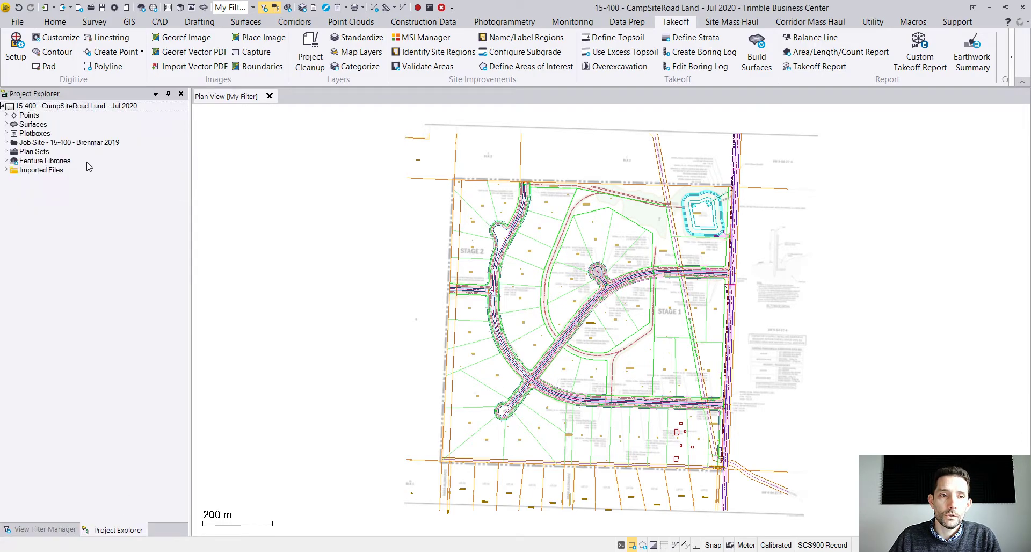
{"action": "left_click", "coordinate": [6, 143]}
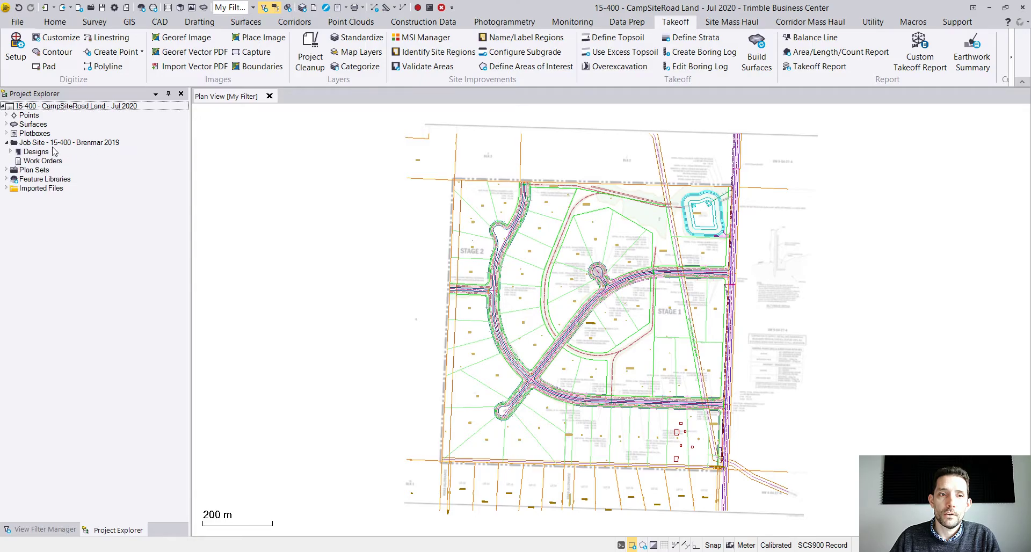
{"action": "left_click", "coordinate": [55, 143]}
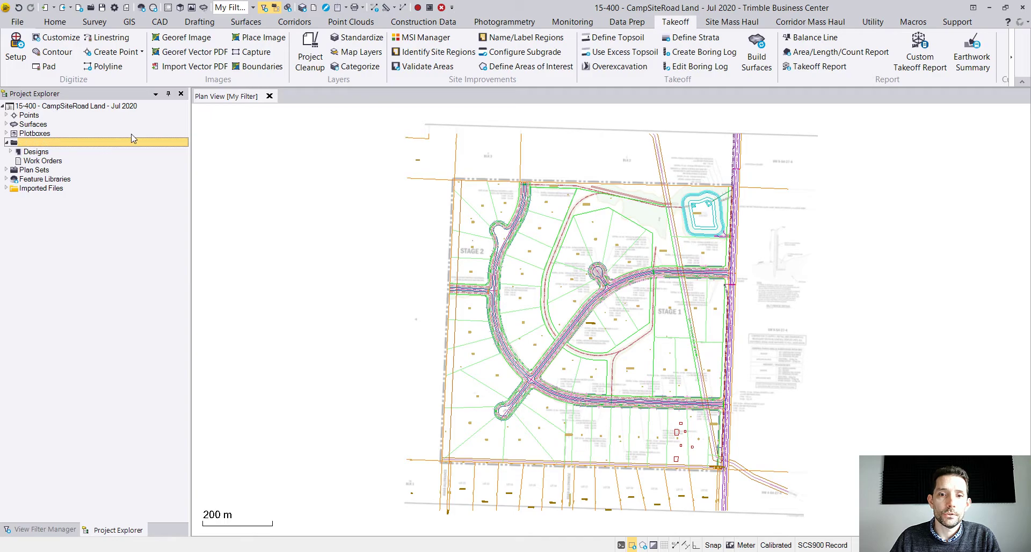
{"action": "left_click", "coordinate": [51, 530]}
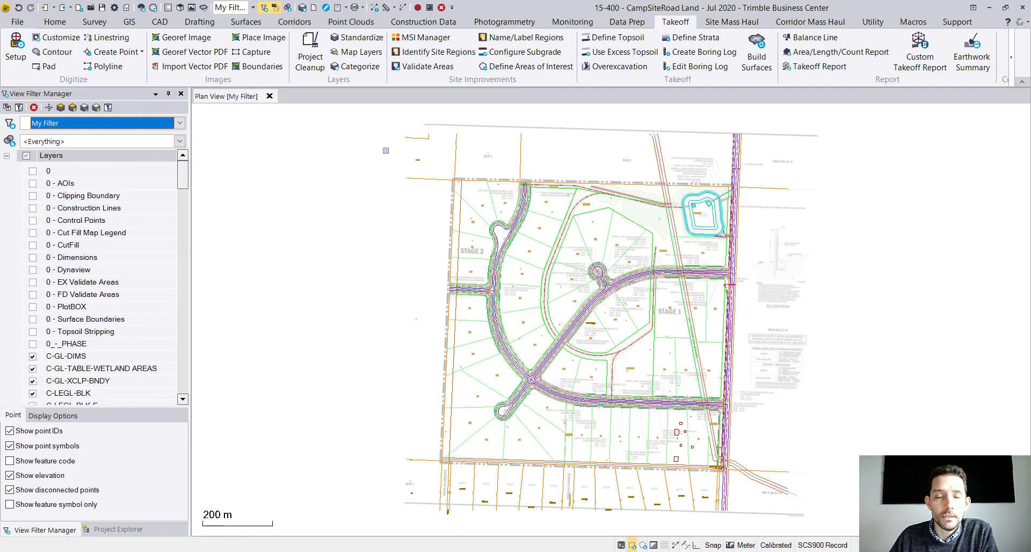
Select all the site linework in the plan view and send it to Google Earth with the altitude mode Clamp to ground.
{"action": "scroll", "coordinate": [342, 130], "scroll_direction": "down", "scroll_amount": 1}
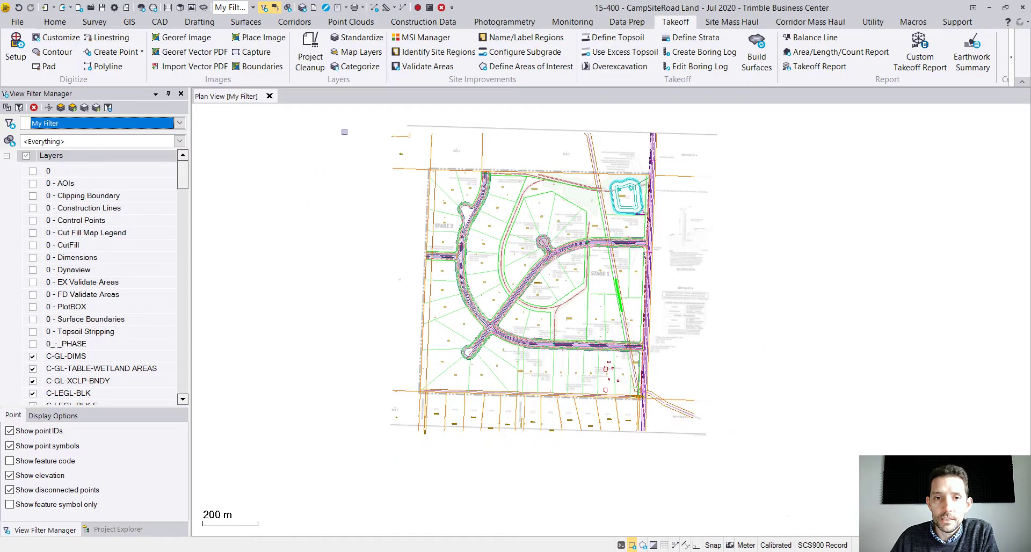
{"action": "left_click_drag", "start_coordinate": [343, 119], "coordinate": [782, 470]}
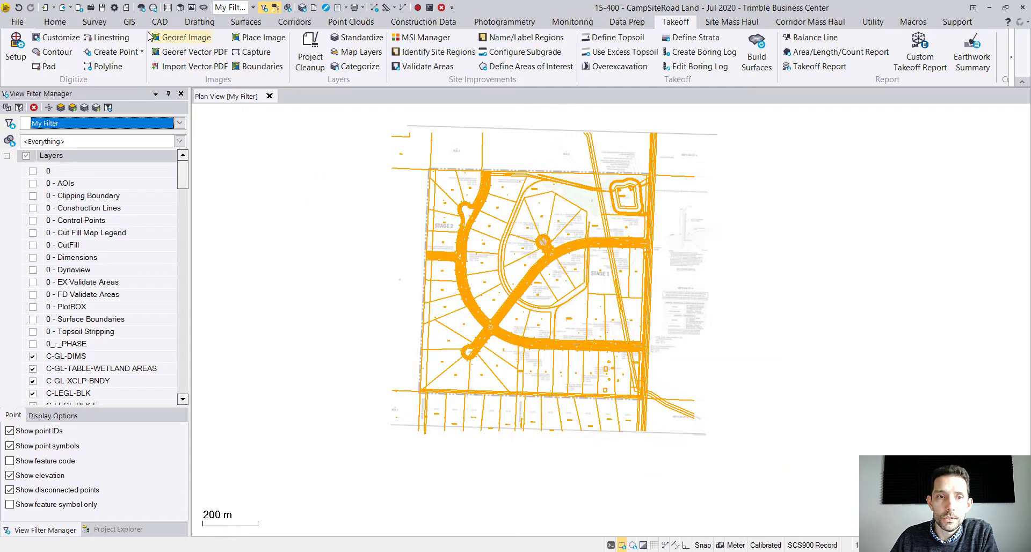
{"action": "left_click", "coordinate": [52, 22]}
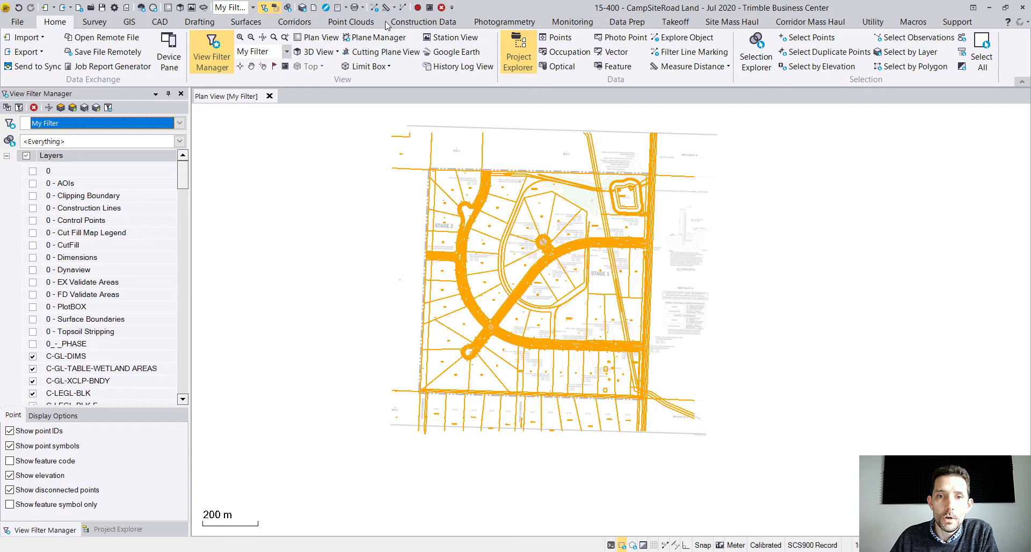
{"action": "left_click", "coordinate": [456, 54]}
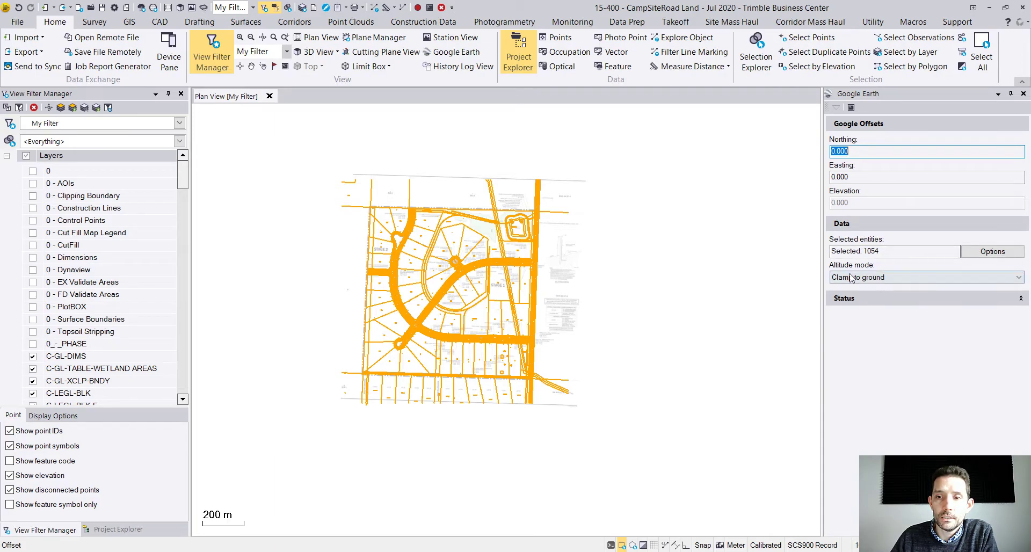
{"action": "left_click", "coordinate": [906, 281]}
{"action": "left_click", "coordinate": [903, 279]}
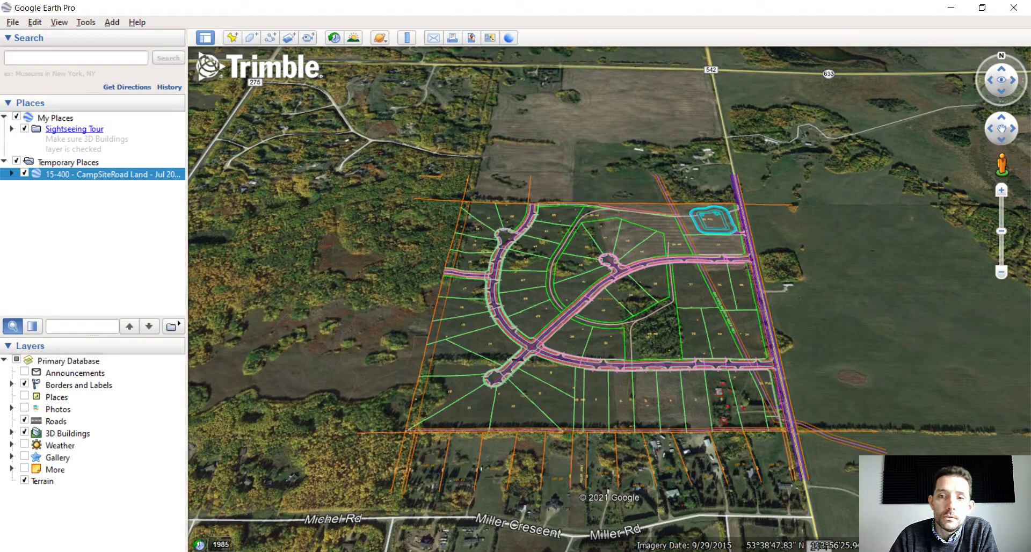
Inspect the exported linework over the aerial imagery in Google Earth from straight above and up close, and close Google Earth.
{"action": "scroll", "coordinate": [767, 285], "scroll_direction": "down", "scroll_amount": 3}
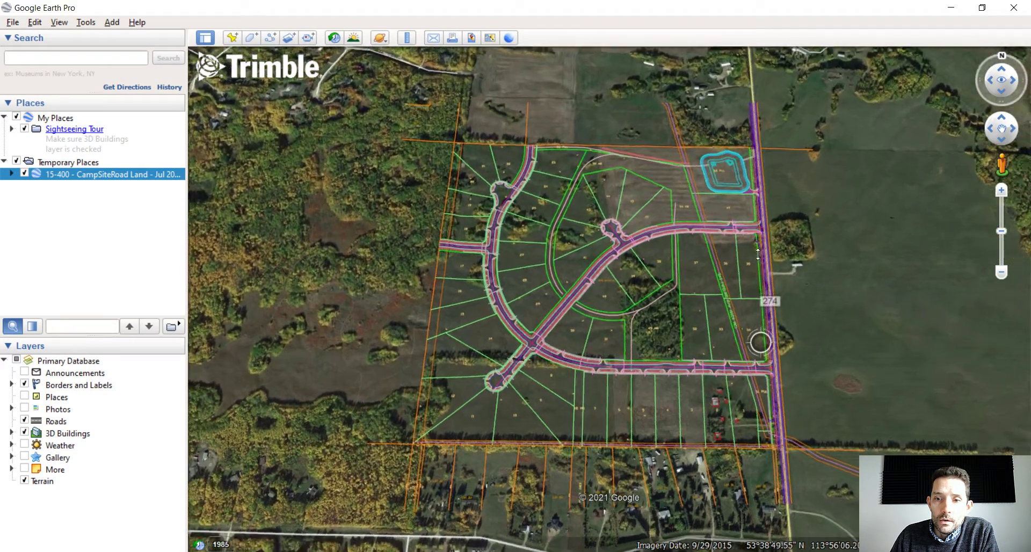
{"action": "middle_click_drag", "start_coordinate": [758, 253], "coordinate": [758, 84]}
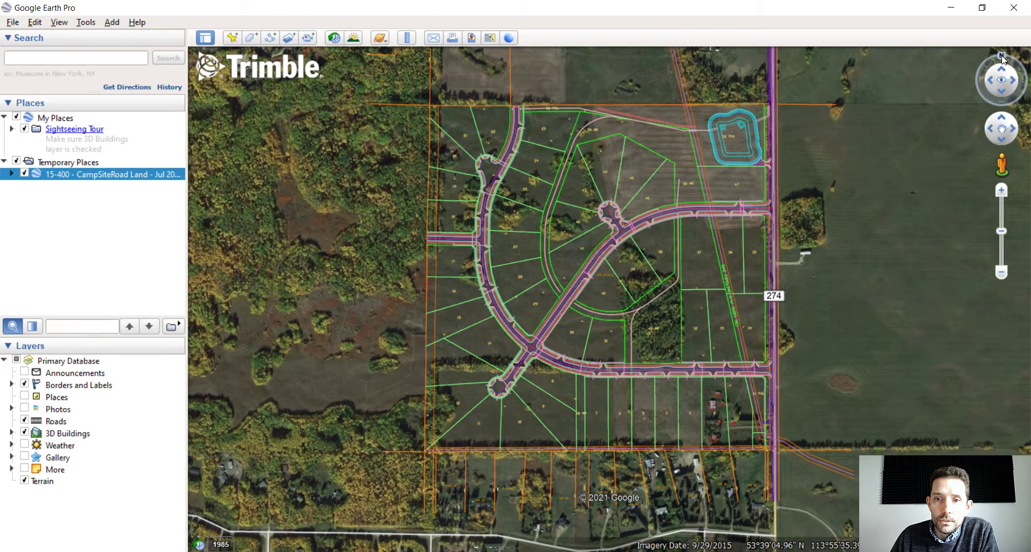
{"action": "scroll", "coordinate": [720, 324], "scroll_direction": "down", "scroll_amount": 3}
{"action": "scroll", "coordinate": [357, 257], "scroll_direction": "up", "scroll_amount": 5}
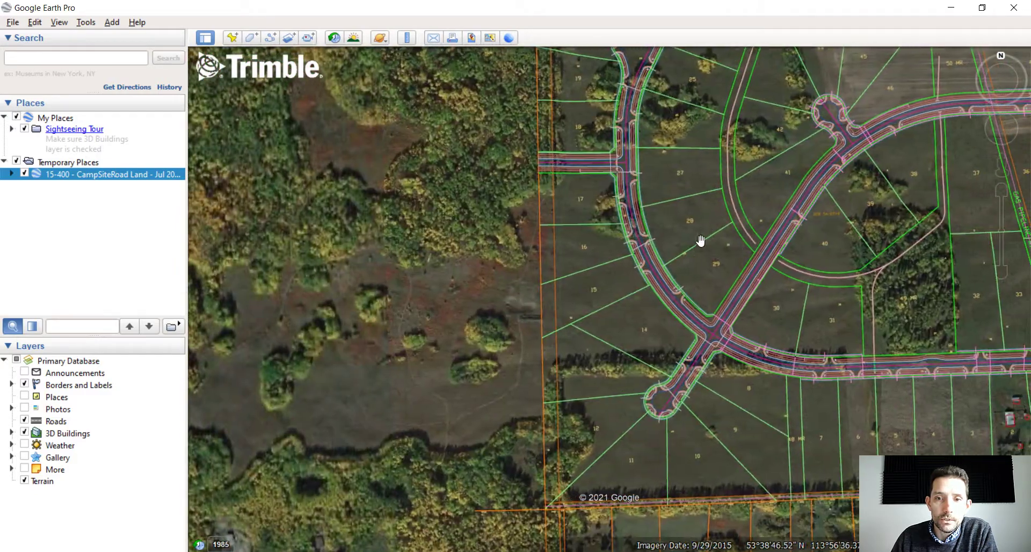
{"action": "left_click_drag", "start_coordinate": [702, 239], "coordinate": [454, 343]}
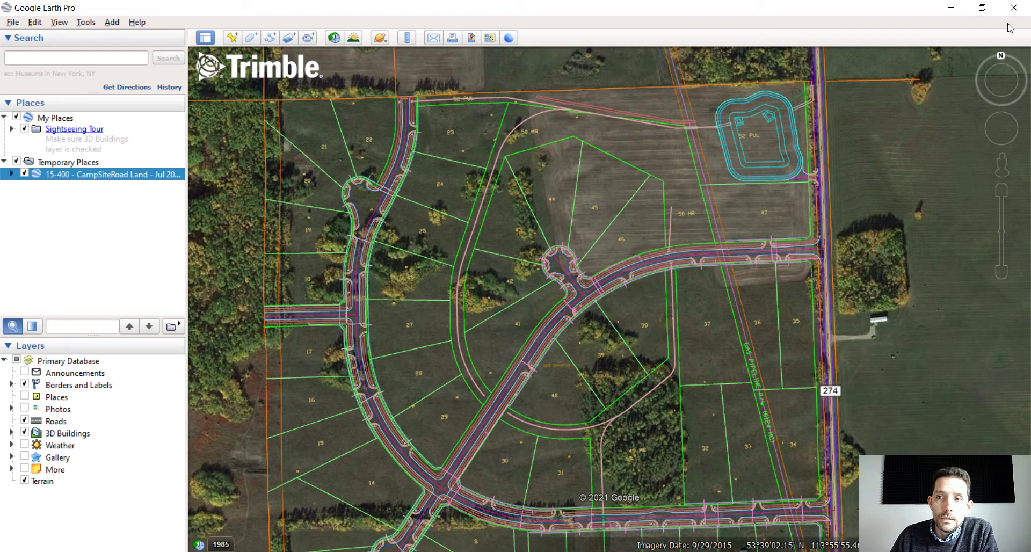
{"action": "left_click", "coordinate": [1013, 8]}
In Trimble Business Center, show the 0 - Imported Points layer and send points GPS_105 and GPS_1001 to Google Earth, clamped to ground.
{"action": "left_click", "coordinate": [603, 299]}
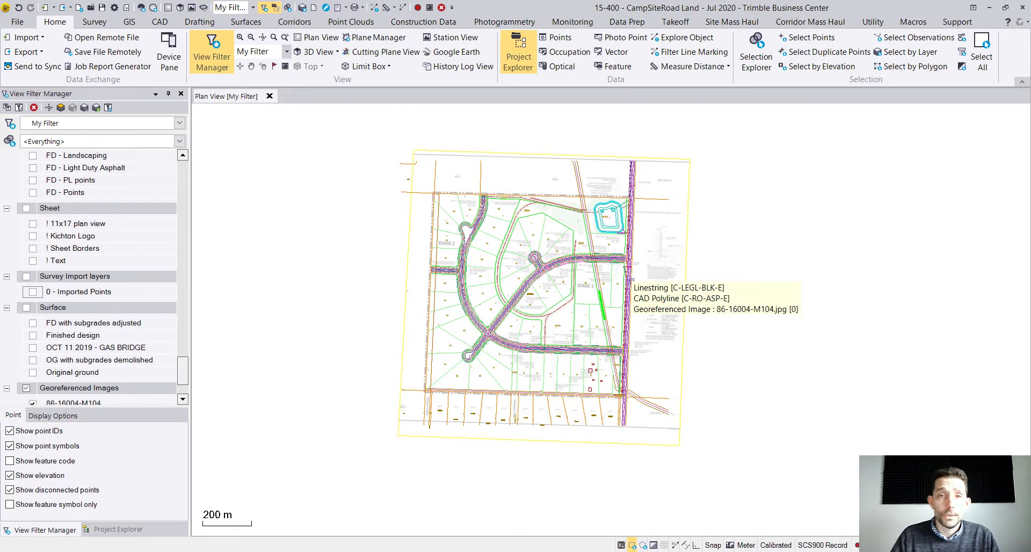
{"action": "left_click", "coordinate": [33, 292]}
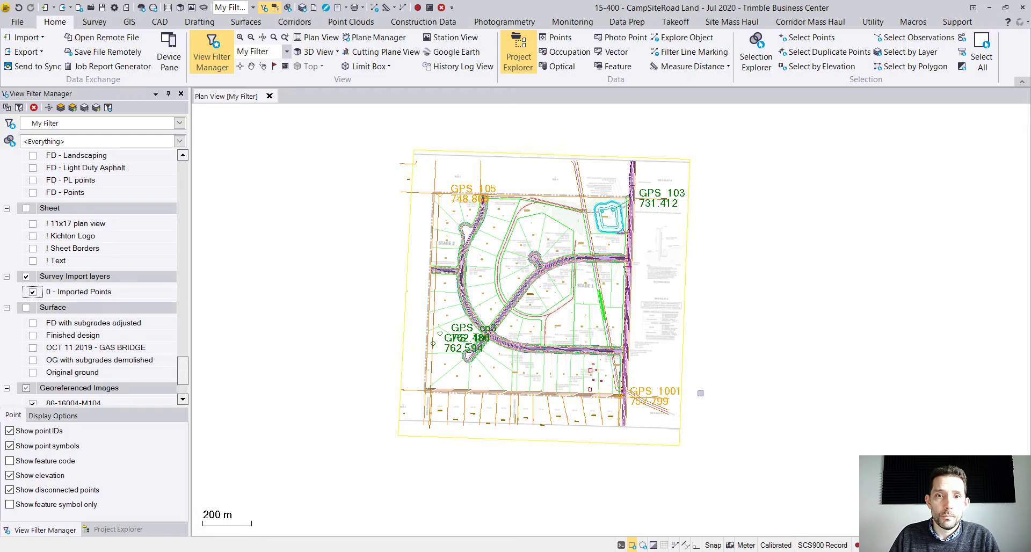
{"action": "left_click", "coordinate": [445, 53]}
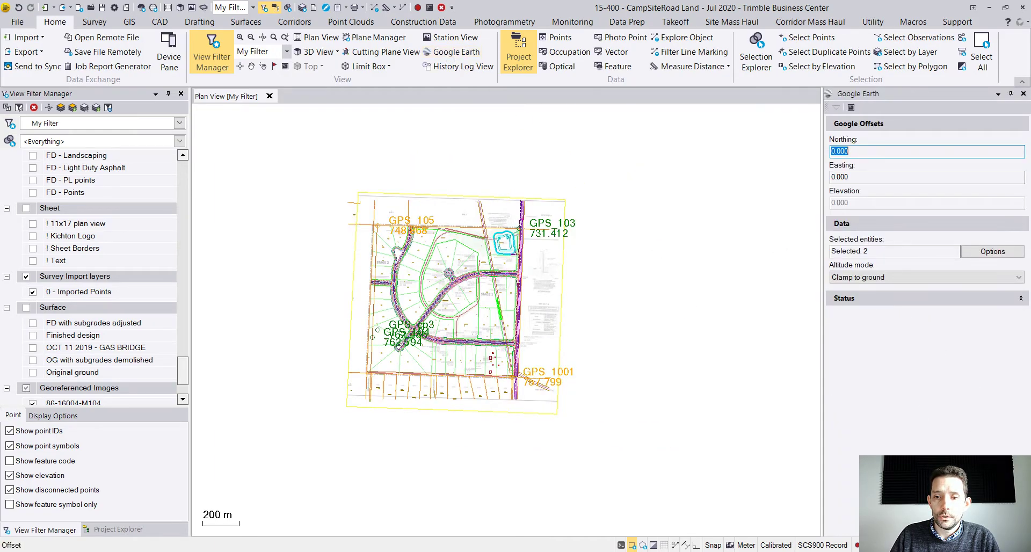
{"action": "key", "text": "Return"}
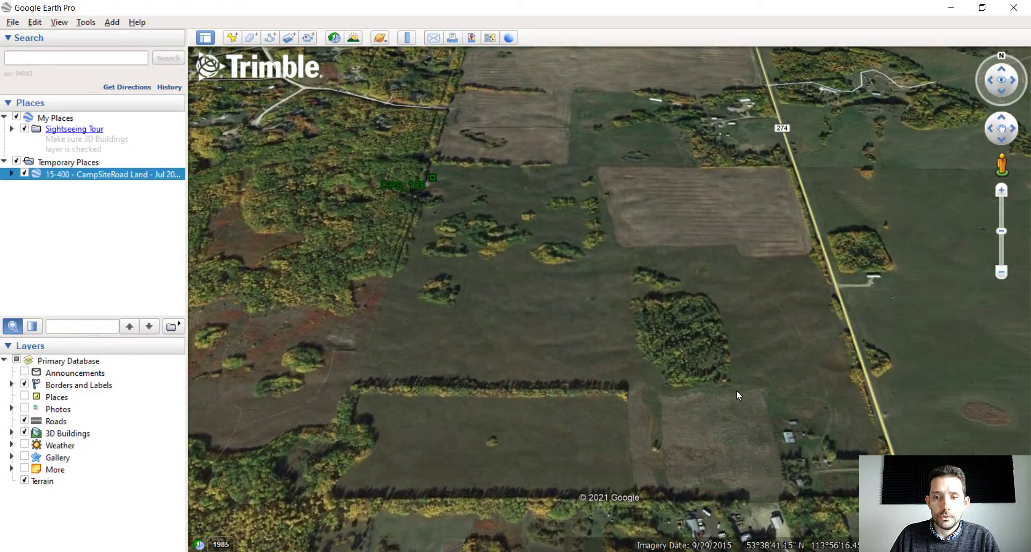
Examine the locations of both GPS points on the aerial imagery in Google Earth from straight above with north up.
{"action": "right_click_drag", "start_coordinate": [735, 382], "coordinate": [733, 327]}
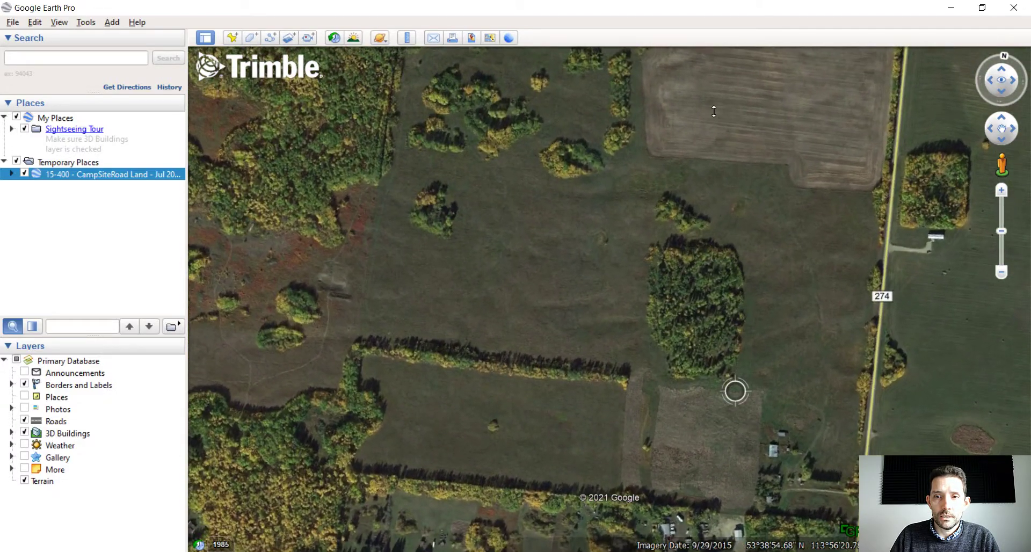
{"action": "left_click", "coordinate": [1004, 56]}
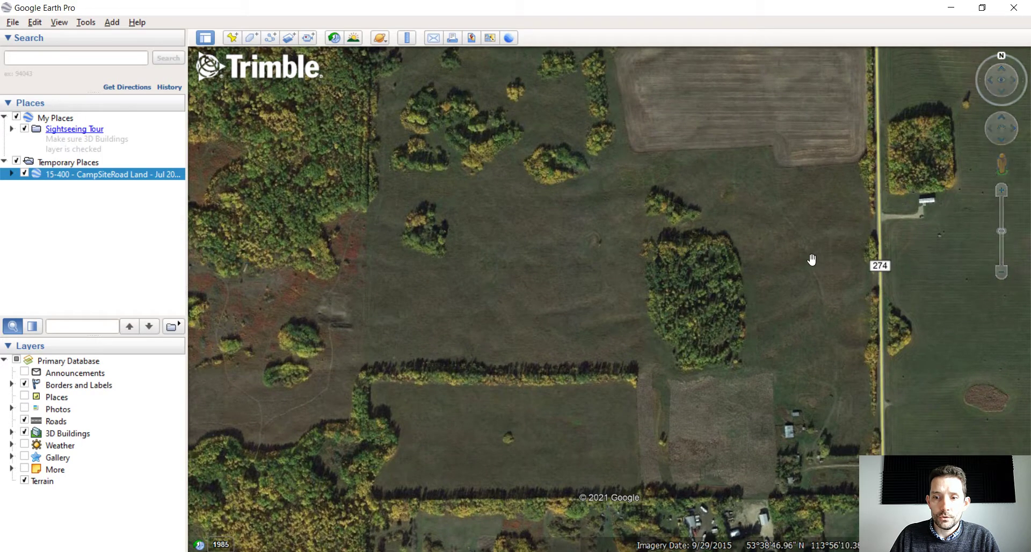
{"action": "right_click_drag", "start_coordinate": [714, 271], "coordinate": [711, 280]}
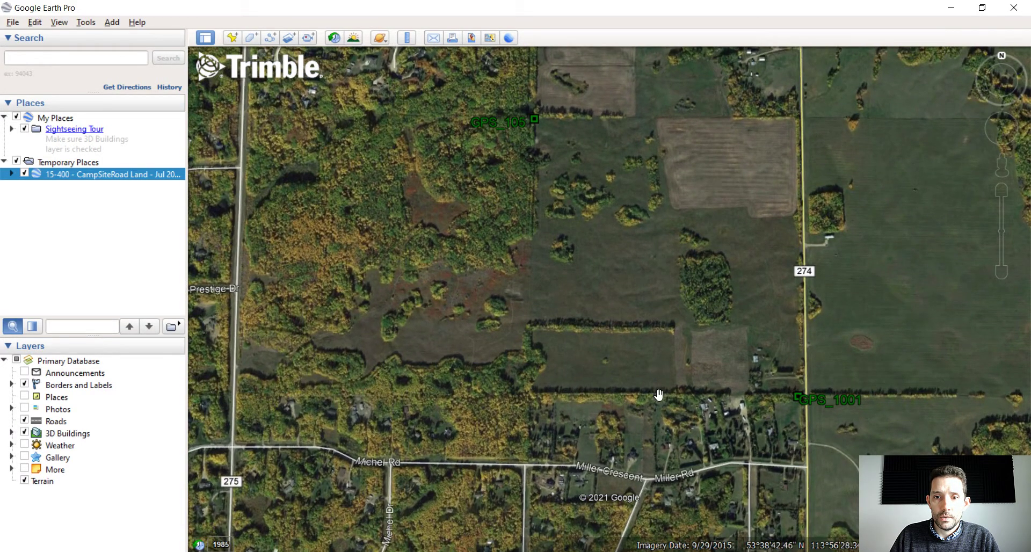
{"action": "right_click_drag", "start_coordinate": [654, 387], "coordinate": [659, 266]}
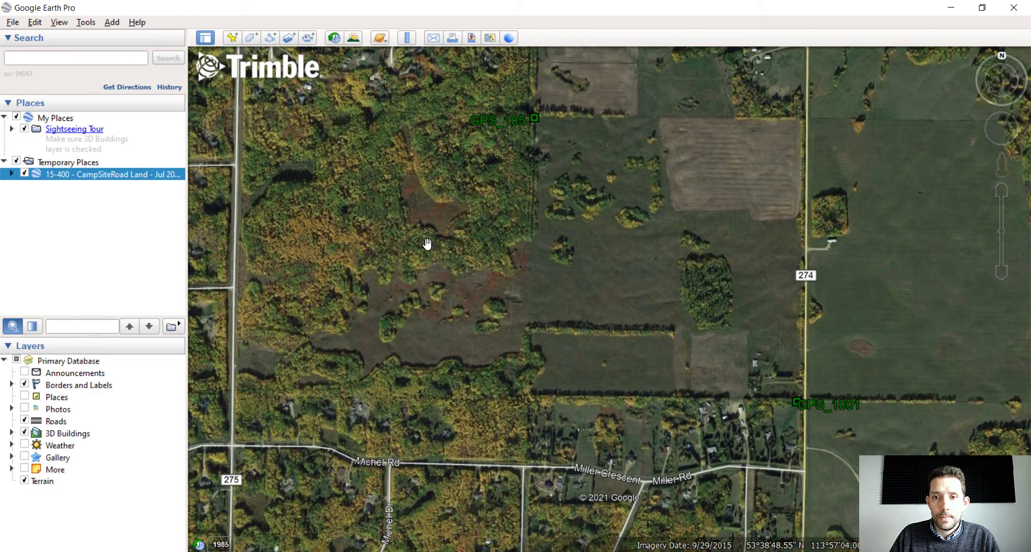
Expand the imported project and its Point folder, and zoom to the GPS_105 placemark with its coordinates shown.
{"action": "left_click", "coordinate": [11, 174]}
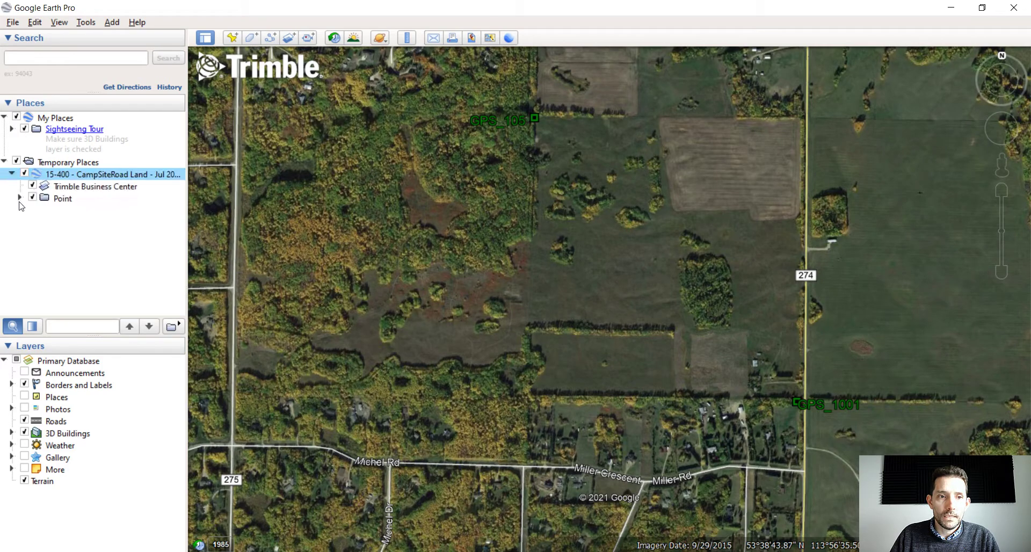
{"action": "left_click", "coordinate": [33, 197]}
{"action": "left_click", "coordinate": [32, 197]}
{"action": "left_click", "coordinate": [19, 198]}
{"action": "left_click", "coordinate": [80, 210]}
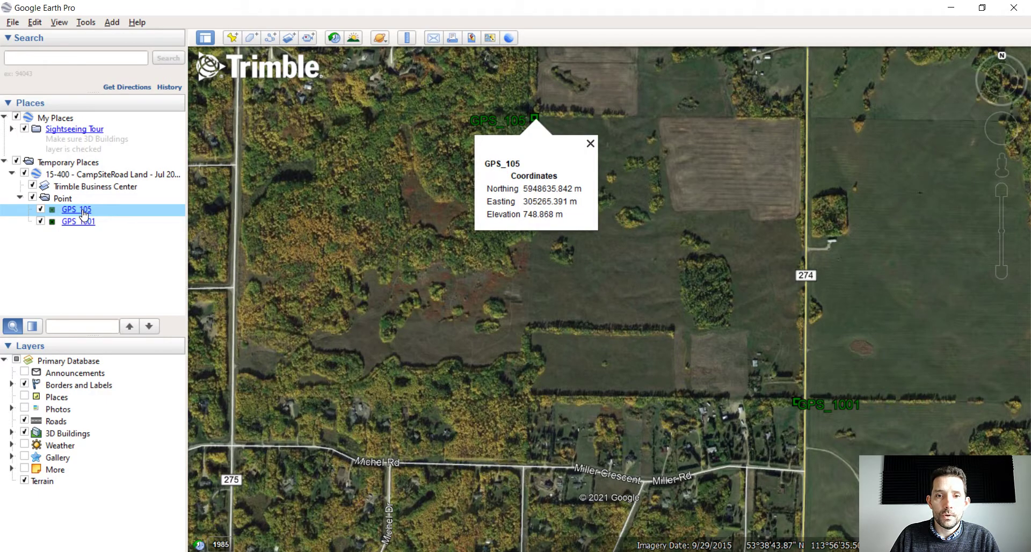
{"action": "double_click", "coordinate": [84, 215]}
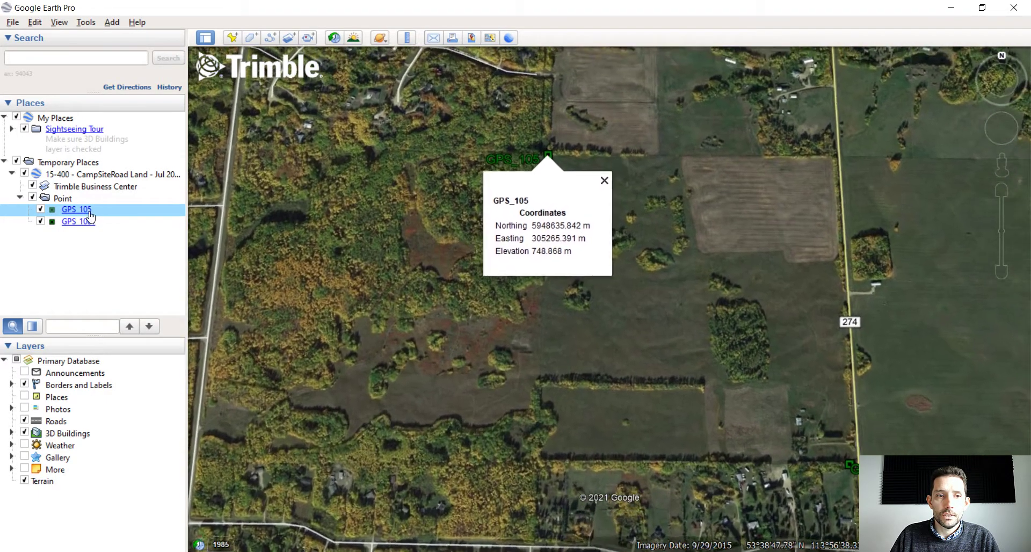
Clear the names of the GPS_105 and GPS_1001 placemarks and close the open coordinate balloon.
{"action": "right_click", "coordinate": [90, 211]}
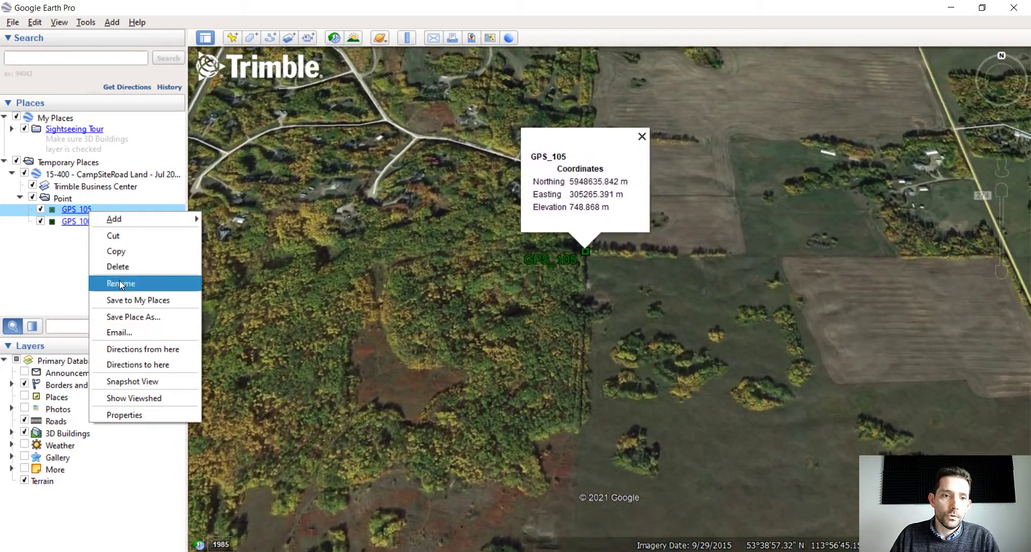
{"action": "left_click", "coordinate": [120, 283]}
{"action": "key", "text": "BackSpace"}
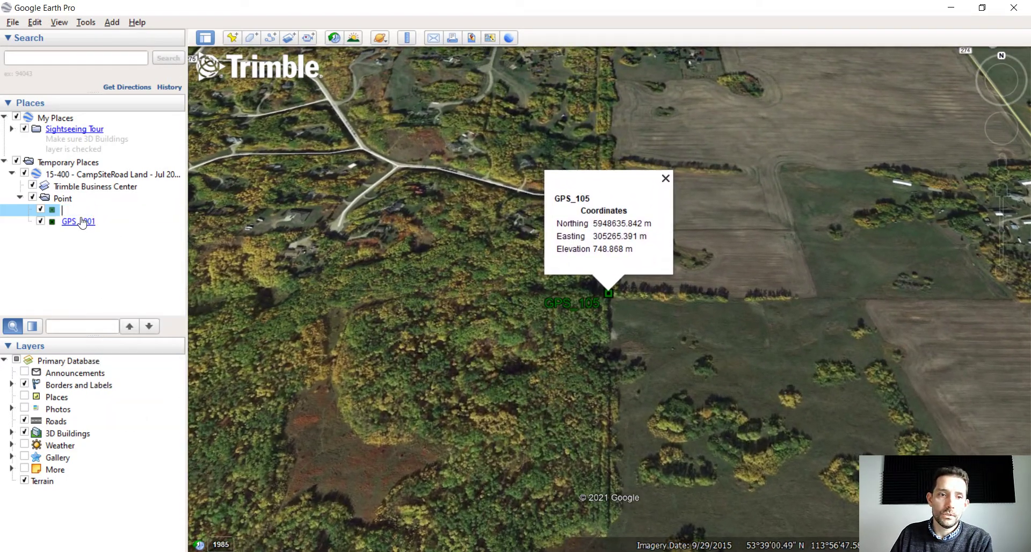
{"action": "right_click", "coordinate": [82, 221]}
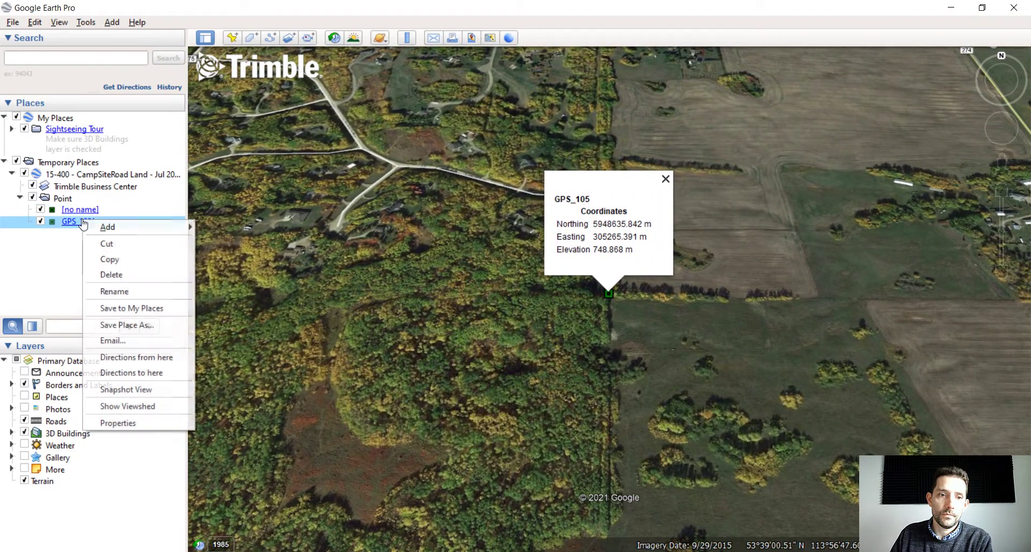
{"action": "left_click", "coordinate": [114, 291]}
{"action": "key", "text": "BackSpace"}
{"action": "key", "text": "Return"}
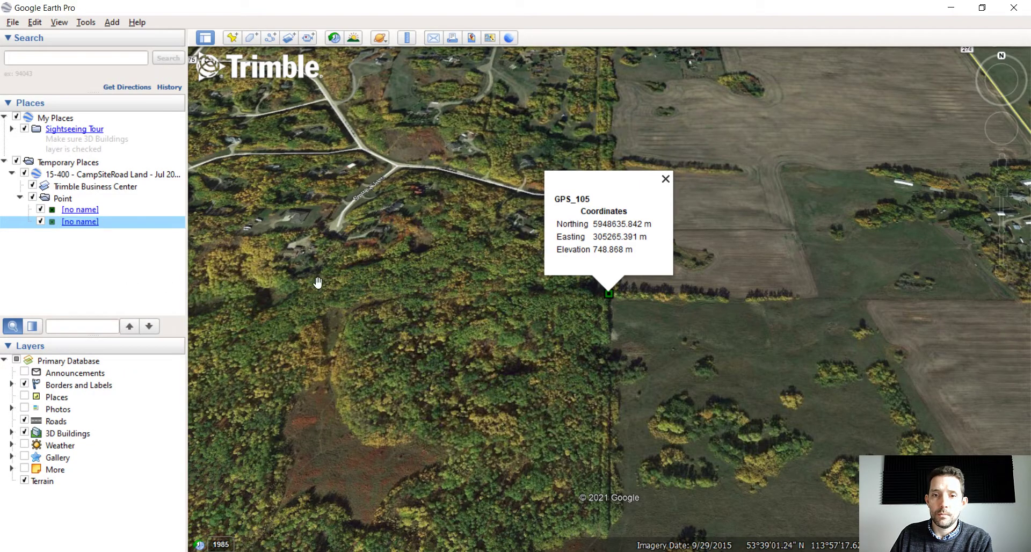
{"action": "left_click", "coordinate": [666, 179]}
Frame both placemarks from straight above with north up, and hide the Roads layer.
{"action": "scroll", "coordinate": [691, 263], "scroll_direction": "up", "scroll_amount": 2}
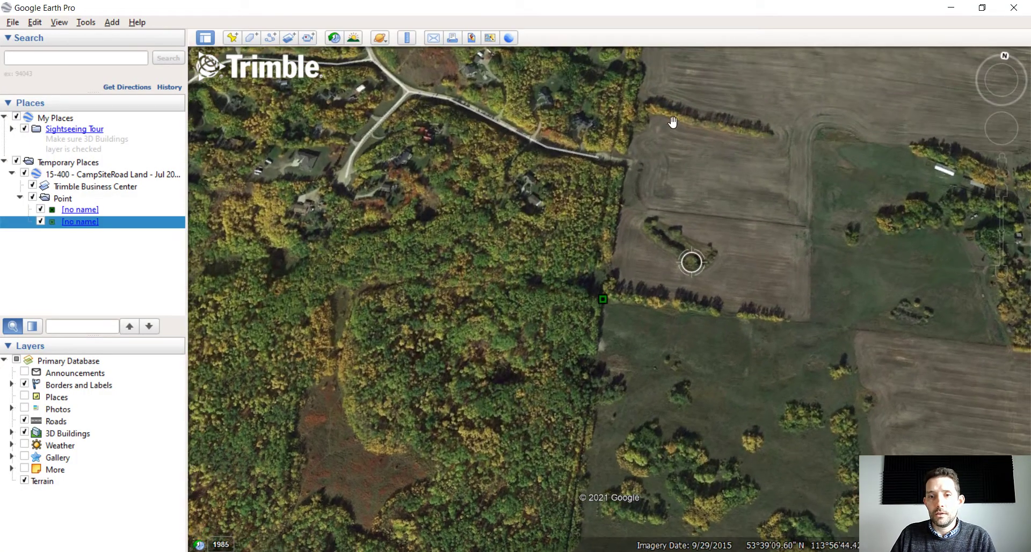
{"action": "left_click", "coordinate": [991, 80]}
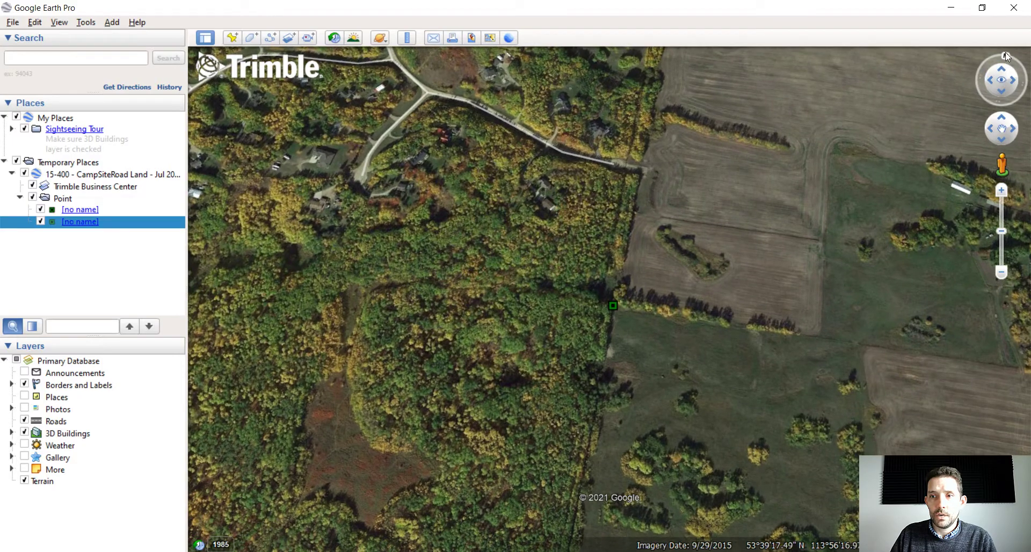
{"action": "left_click", "coordinate": [1004, 46]}
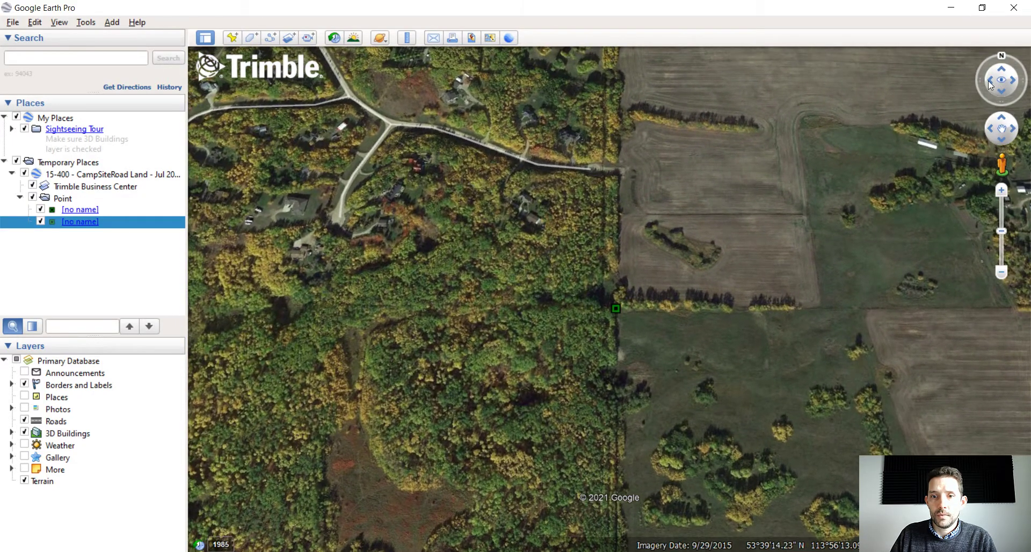
{"action": "right_click_drag", "start_coordinate": [720, 276], "coordinate": [731, 167]}
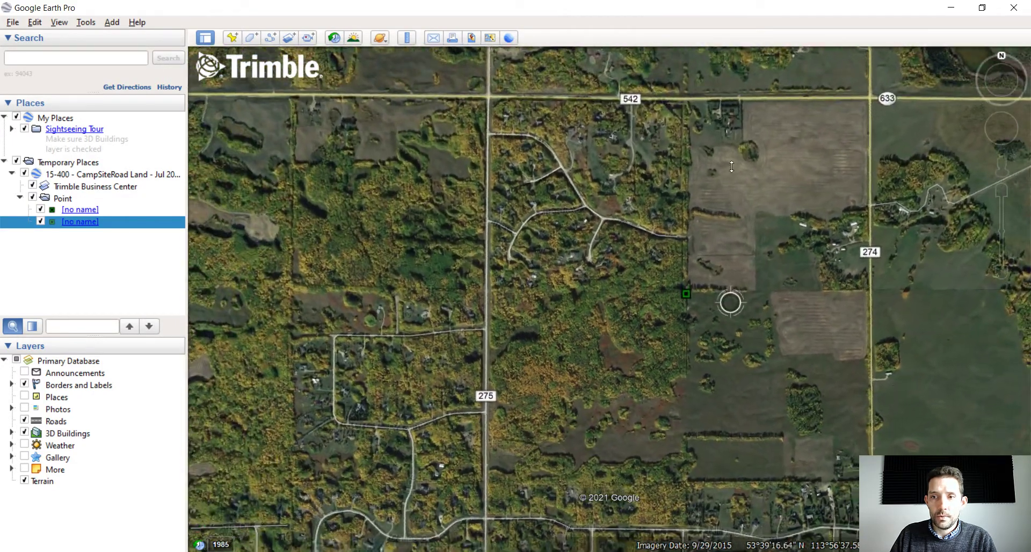
{"action": "left_click_drag", "start_coordinate": [750, 341], "coordinate": [530, 239]}
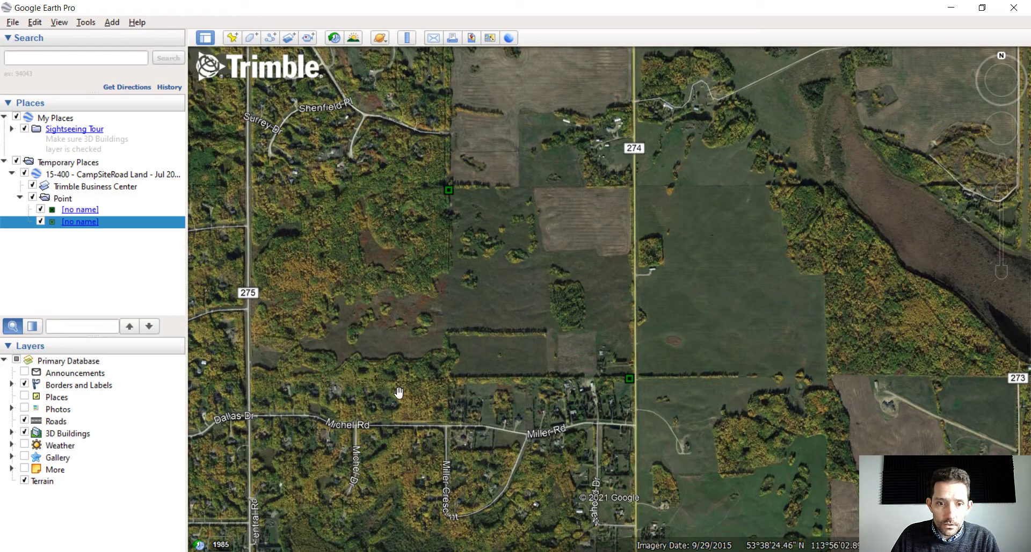
{"action": "left_click", "coordinate": [25, 421]}
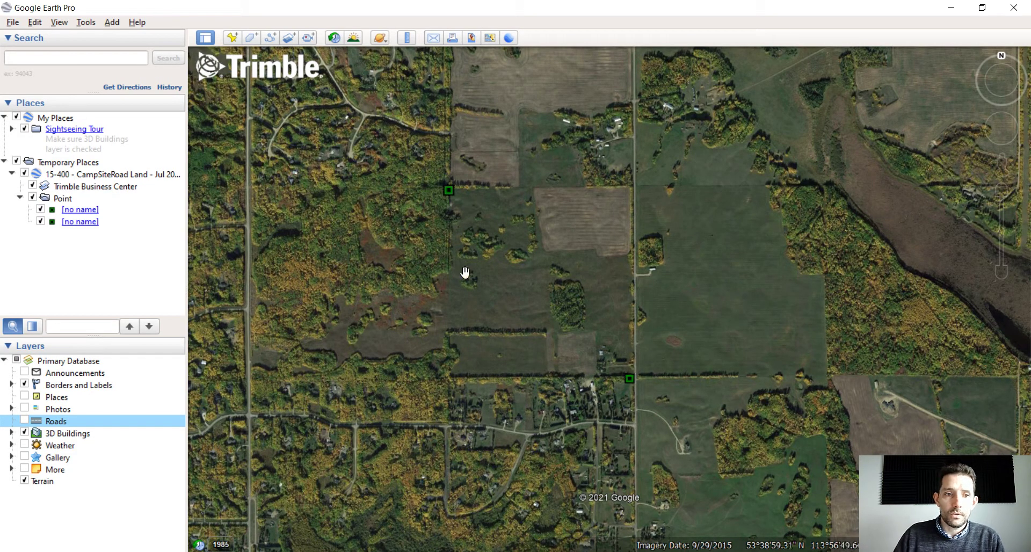
Reduce the northwestern placemark's label scale to 0.3 and its icon scale to 0.4.
{"action": "right_click", "coordinate": [77, 210]}
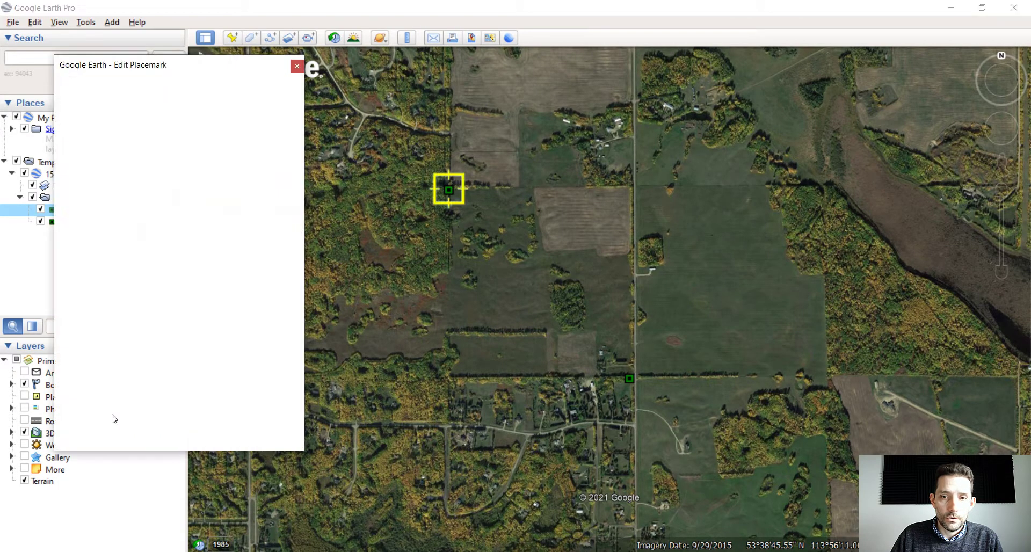
{"action": "left_click", "coordinate": [146, 210]}
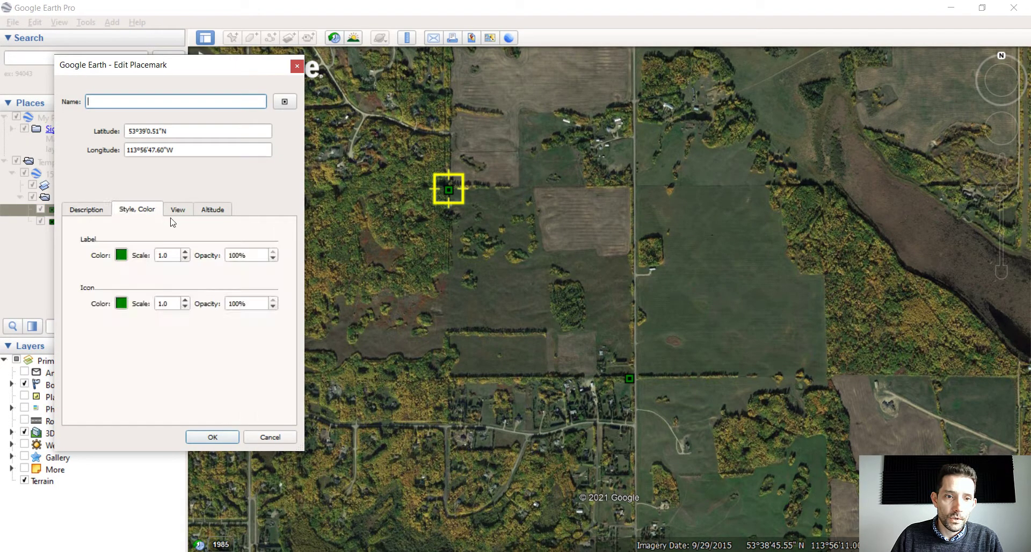
{"action": "left_click", "coordinate": [185, 259]}
{"action": "left_click", "coordinate": [185, 258]}
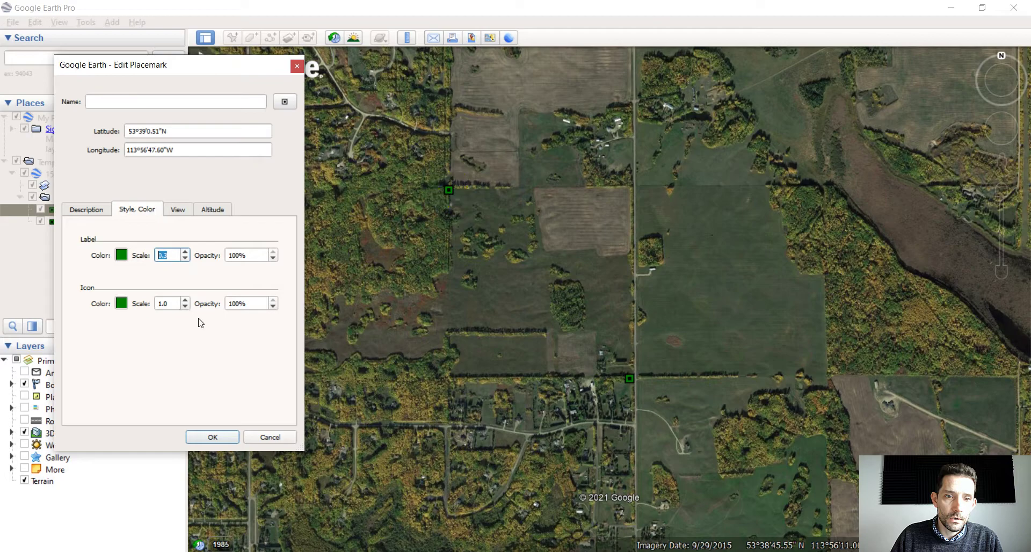
{"action": "left_click", "coordinate": [185, 307]}
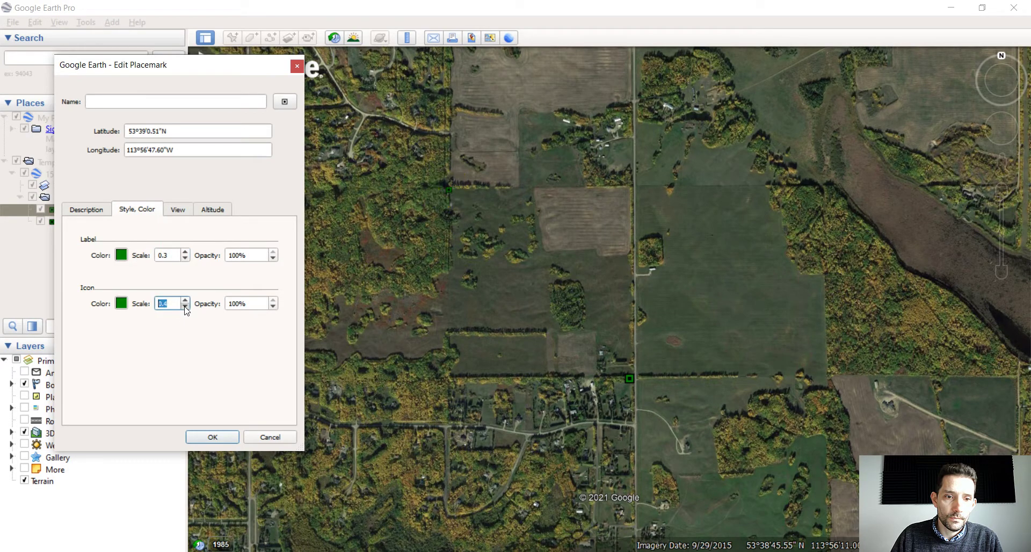
{"action": "left_click", "coordinate": [214, 440]}
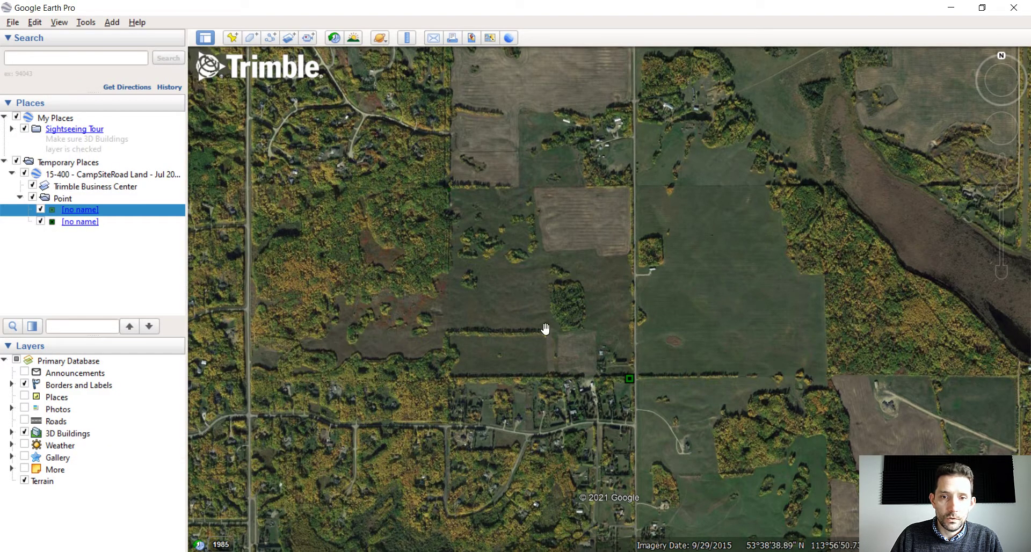
Reduce the southeastern placemark's label scale to 0.3 and its icon scale to 0.5.
{"action": "left_click", "coordinate": [79, 221]}
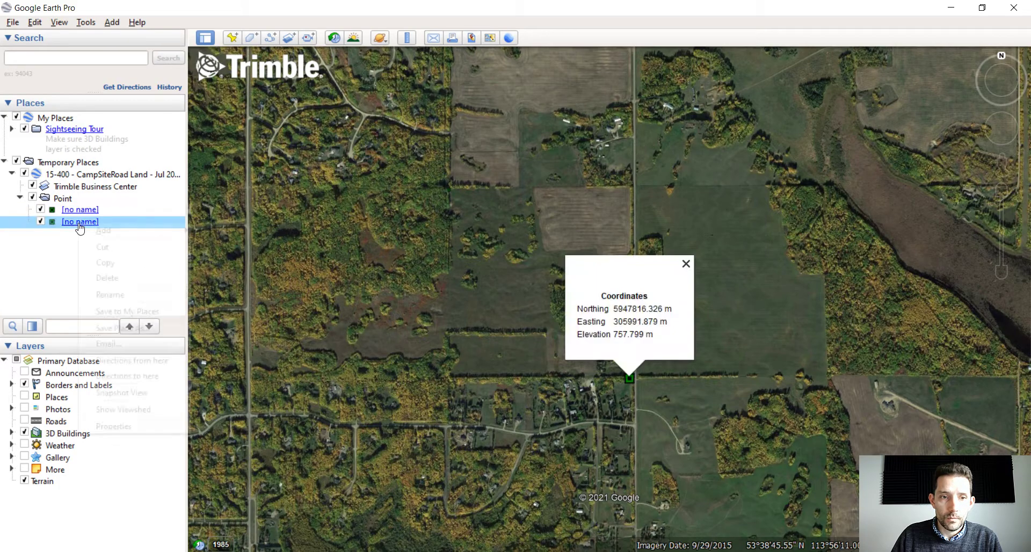
{"action": "right_click", "coordinate": [78, 223]}
{"action": "left_click", "coordinate": [128, 426]}
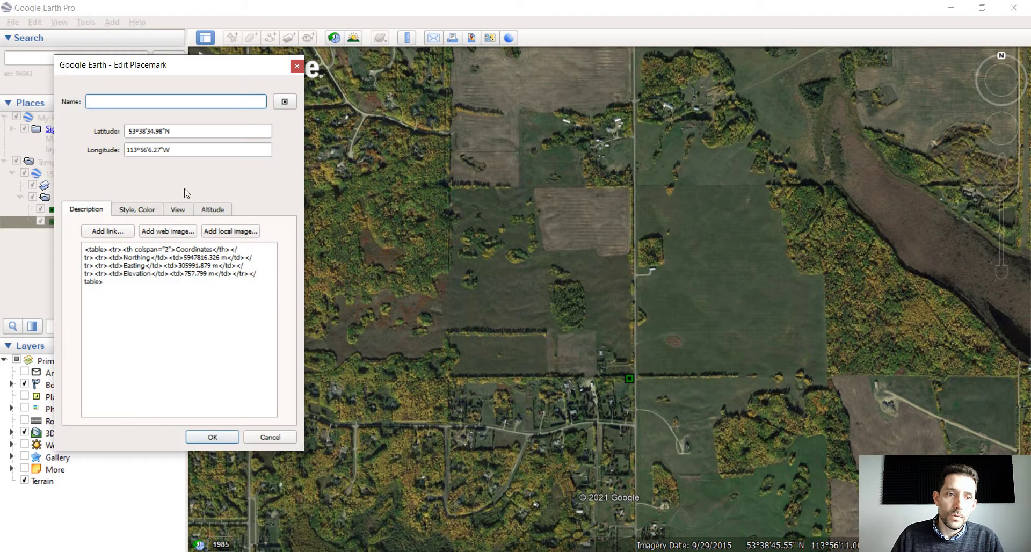
{"action": "left_click", "coordinate": [149, 210]}
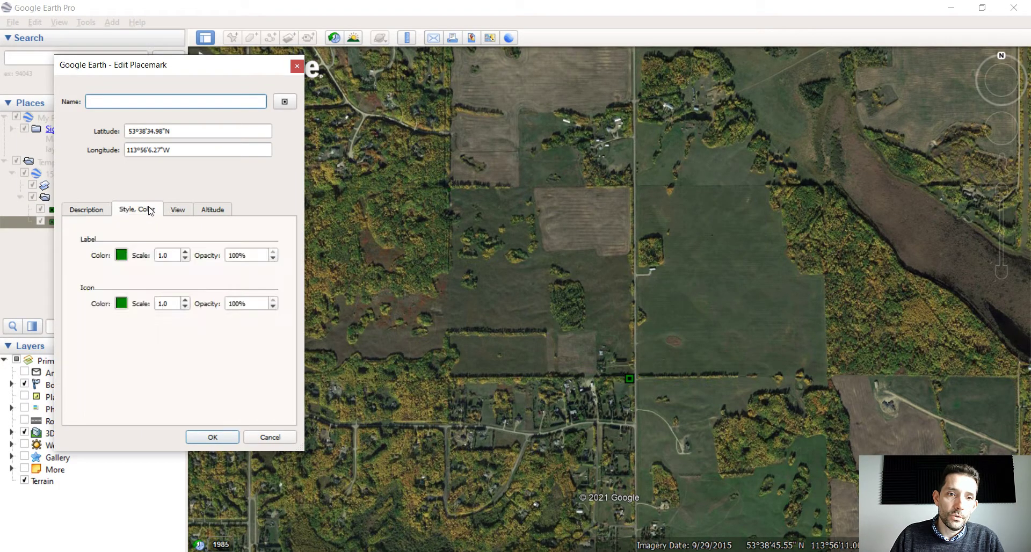
{"action": "left_click", "coordinate": [185, 259]}
{"action": "left_click", "coordinate": [185, 258]}
{"action": "left_click", "coordinate": [185, 259]}
{"action": "left_click", "coordinate": [185, 259]}
{"action": "left_click", "coordinate": [186, 307]}
{"action": "left_click", "coordinate": [185, 306]}
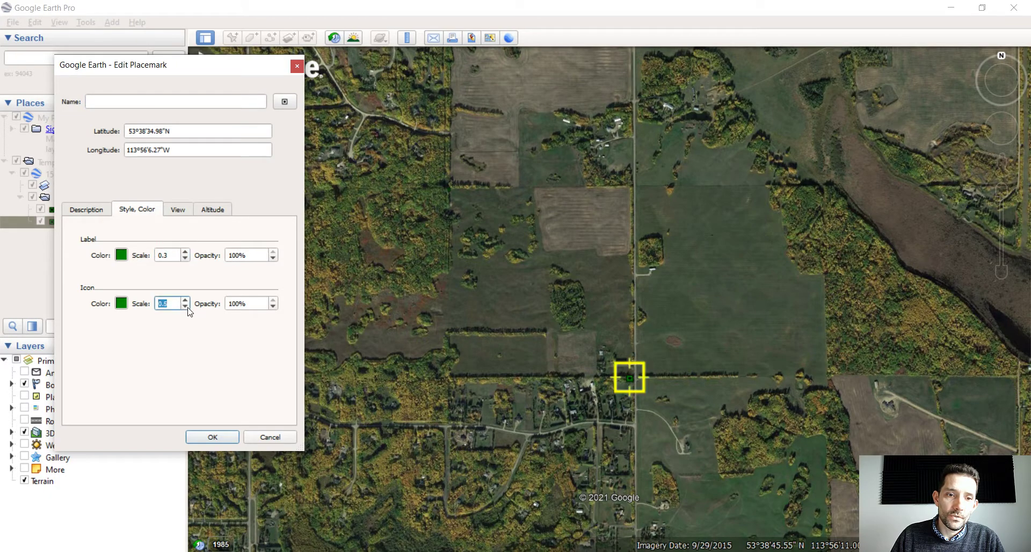
{"action": "left_click", "coordinate": [213, 437]}
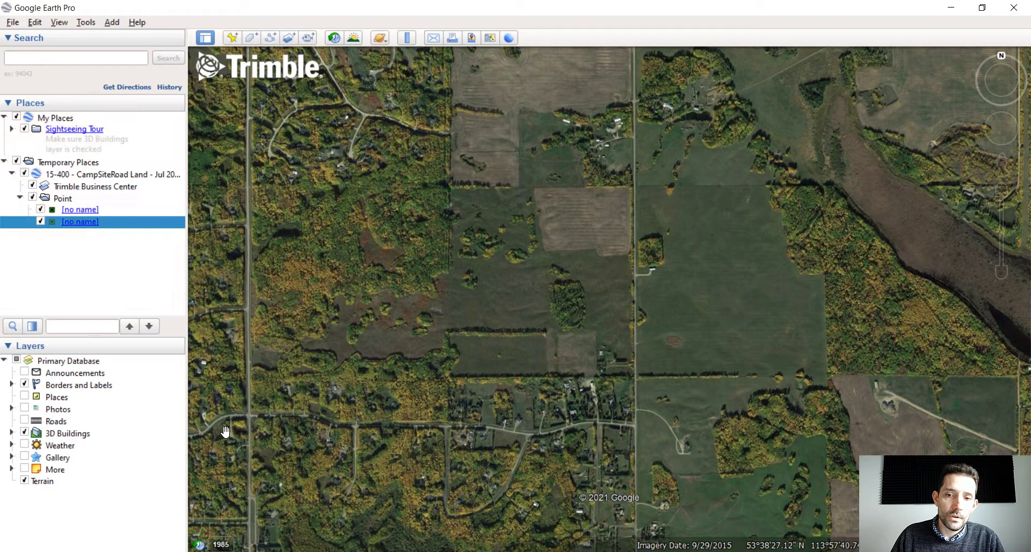
Prepare the map image for saving with the title and description, legend, scale and compass removed.
{"action": "left_click", "coordinate": [470, 38]}
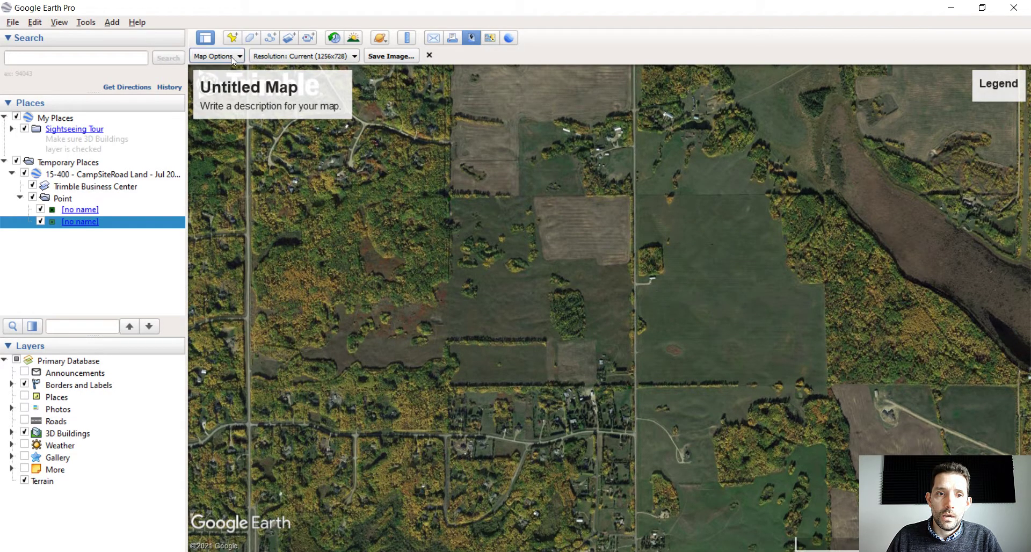
{"action": "left_click", "coordinate": [232, 57]}
{"action": "left_click", "coordinate": [224, 91]}
{"action": "left_click", "coordinate": [224, 110]}
{"action": "left_click", "coordinate": [223, 128]}
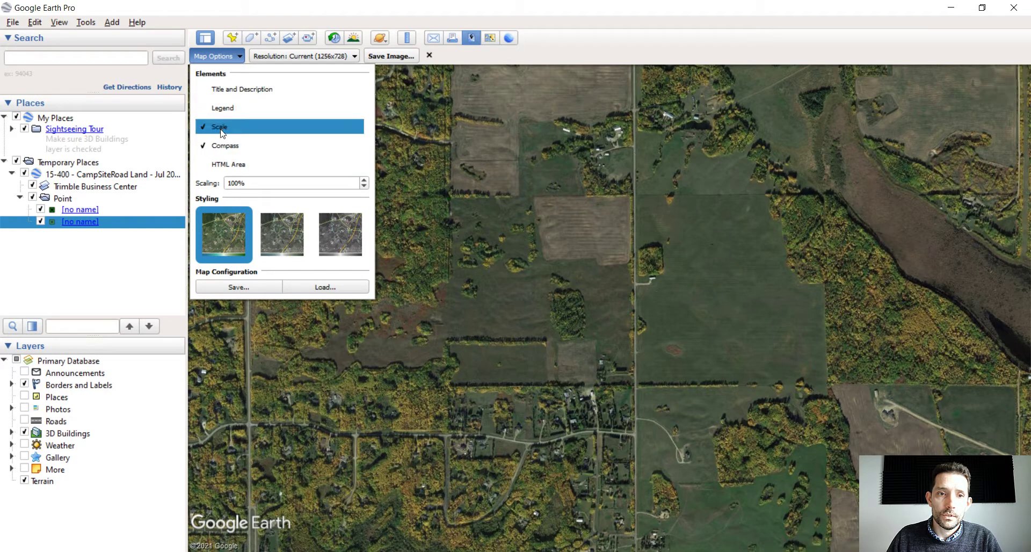
{"action": "left_click", "coordinate": [221, 147]}
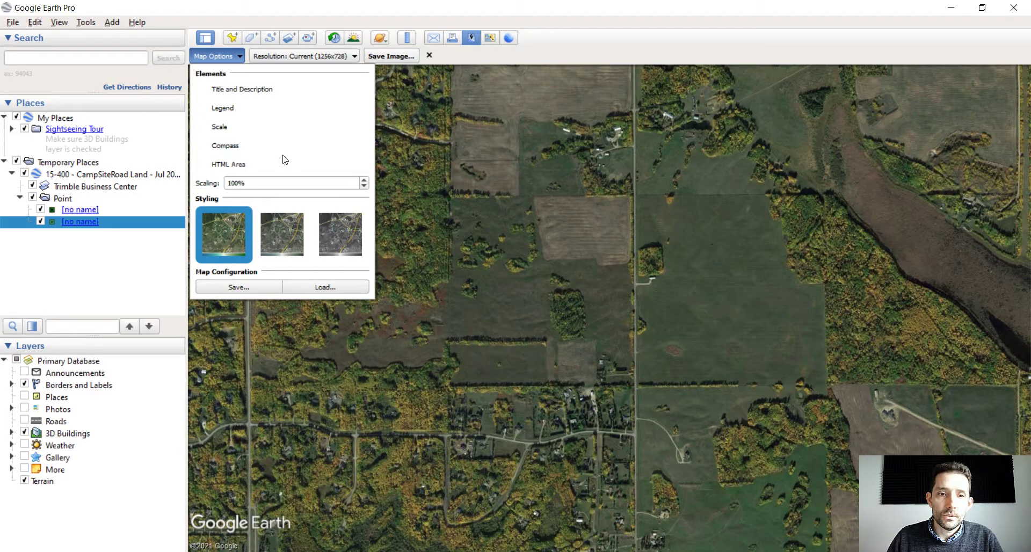
Save the aerial view at Maximum (4800x2782) resolution to the Desktop as a JPEG image named "google backround".
{"action": "left_click", "coordinate": [331, 57]}
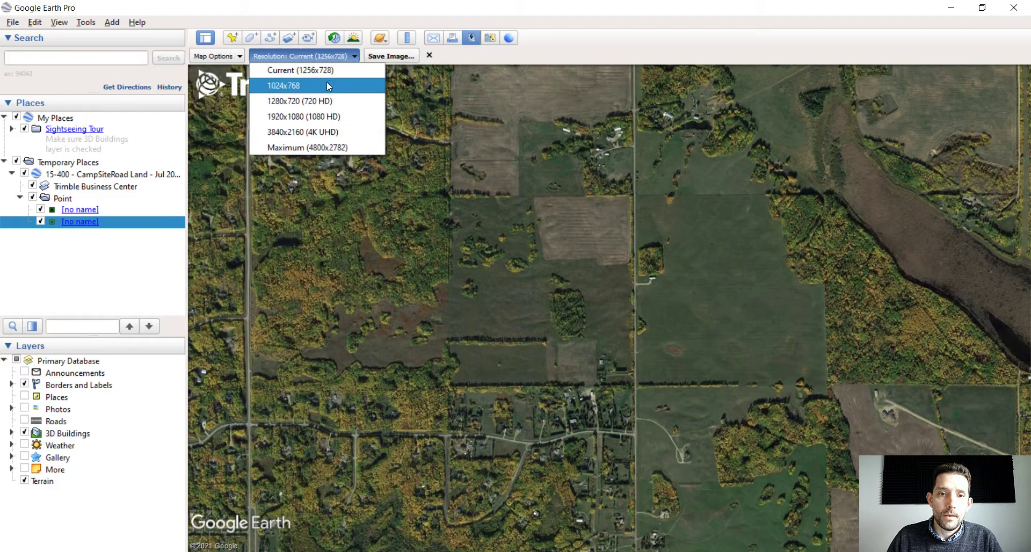
{"action": "left_click", "coordinate": [318, 148]}
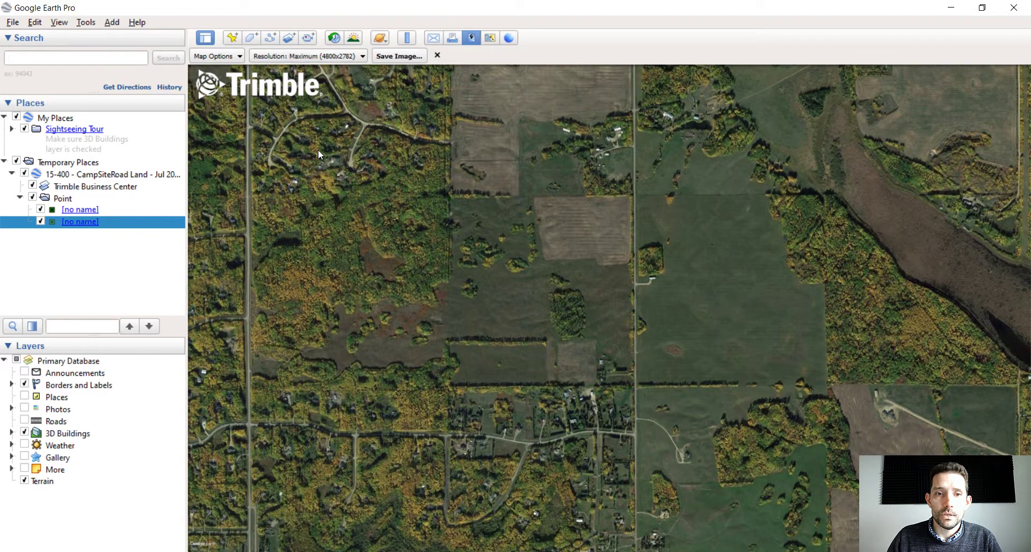
{"action": "left_click", "coordinate": [398, 56]}
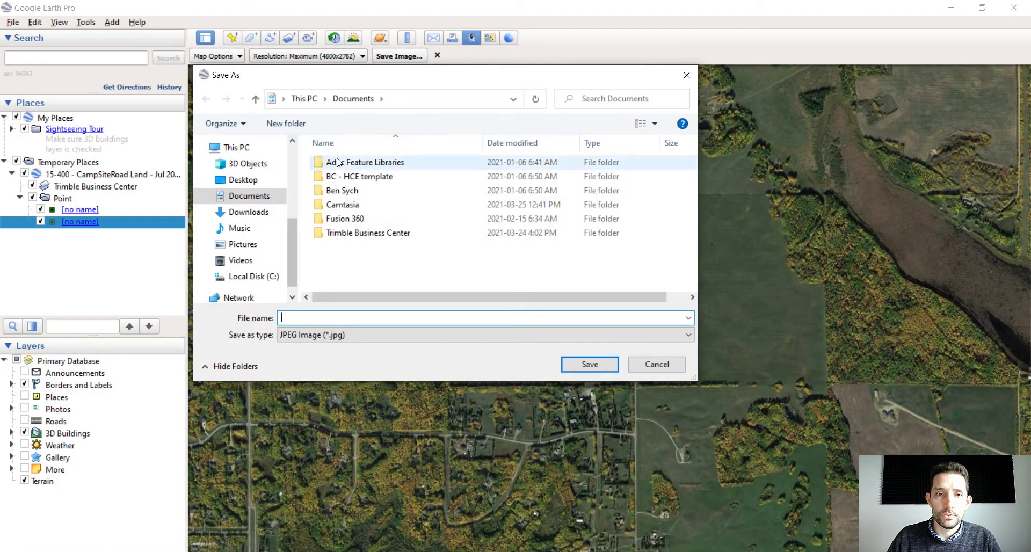
{"action": "left_click", "coordinate": [244, 179]}
{"action": "left_click", "coordinate": [308, 317]}
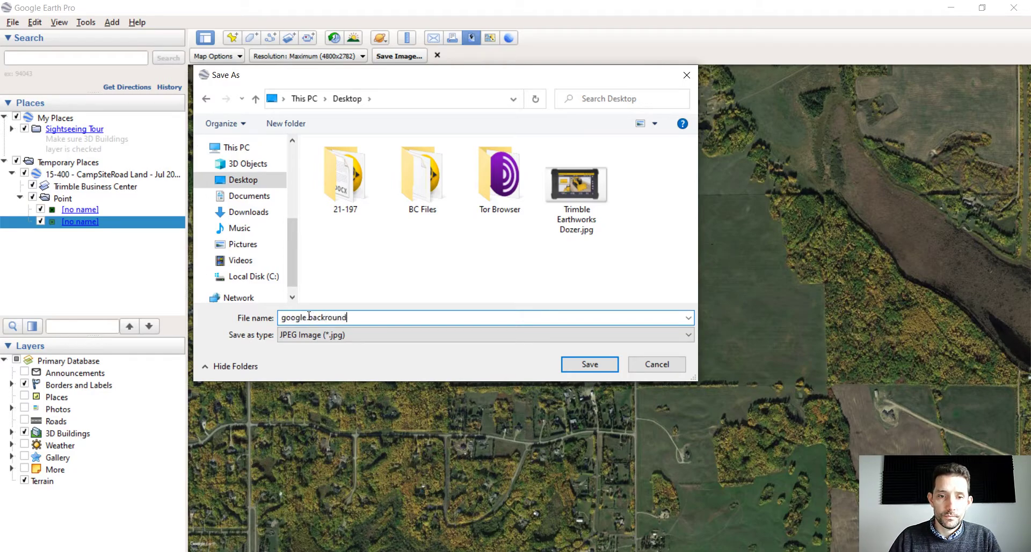
{"action": "type", "text": "google backround"}
{"action": "left_click", "coordinate": [604, 362]}
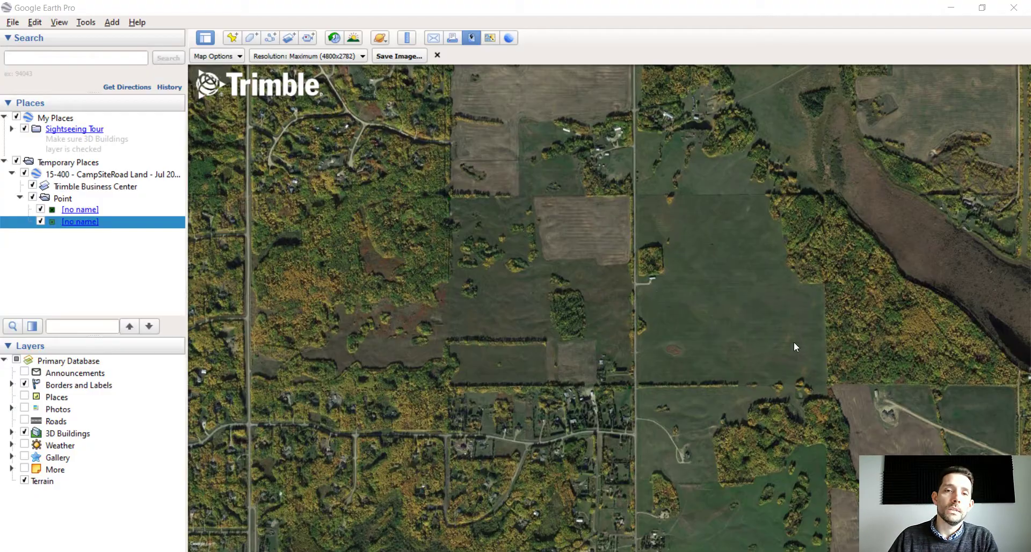
Import google backround.jpg from the desktop into the plan view of Trimble Business Center.
{"action": "left_click", "coordinate": [951, 7]}
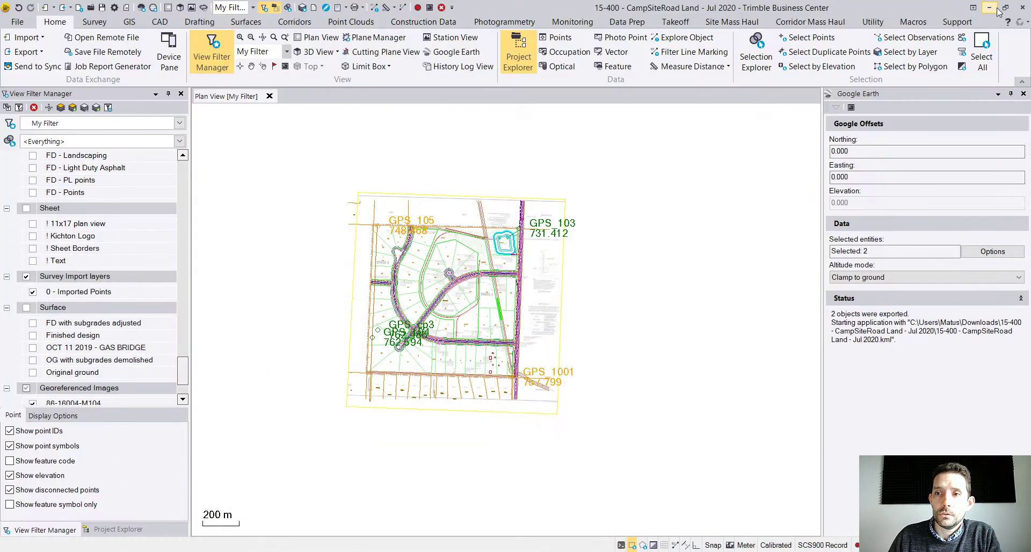
{"action": "left_click", "coordinate": [989, 8]}
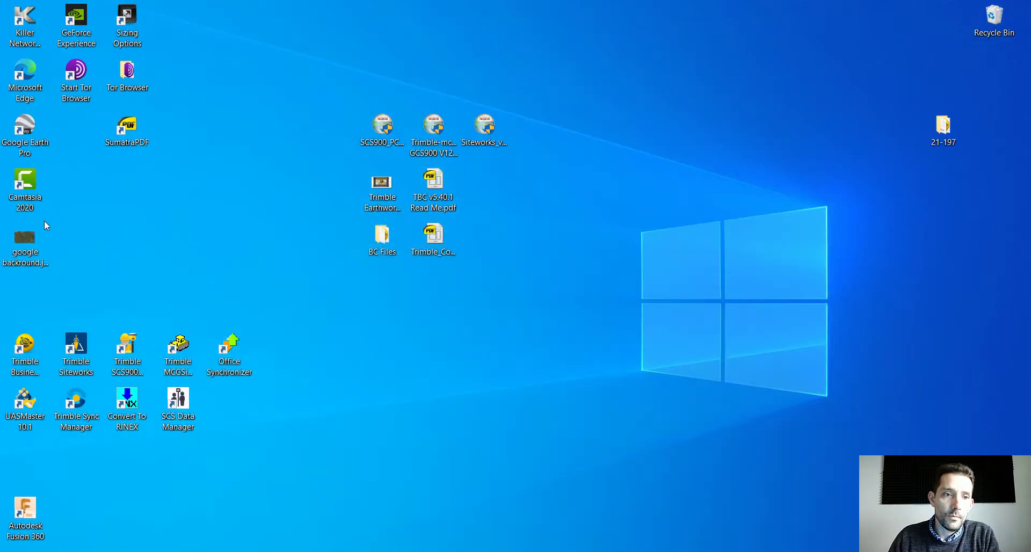
{"action": "left_click_drag", "start_coordinate": [24, 239], "coordinate": [0, 240]}
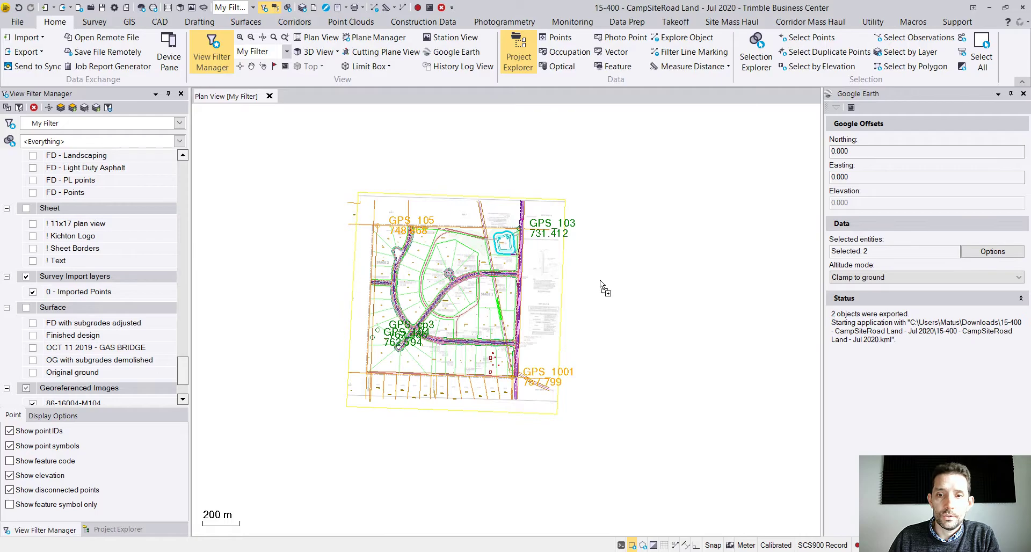
{"action": "left_click_drag", "start_coordinate": [600, 279], "coordinate": [600, 280]}
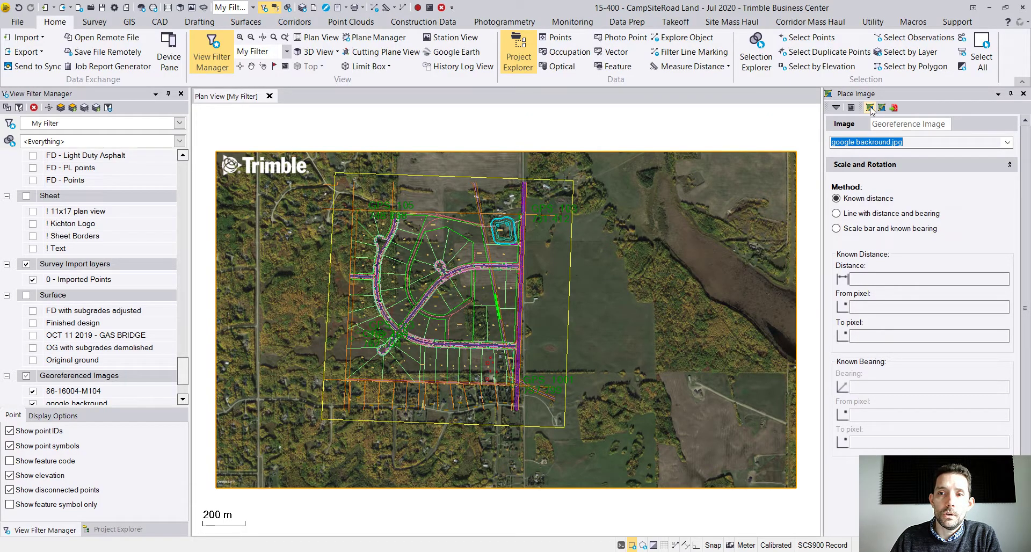
Start georeferencing google backround.jpg and add point A with its pixel at the centre of the northwestern green marker.
{"action": "left_click", "coordinate": [870, 108]}
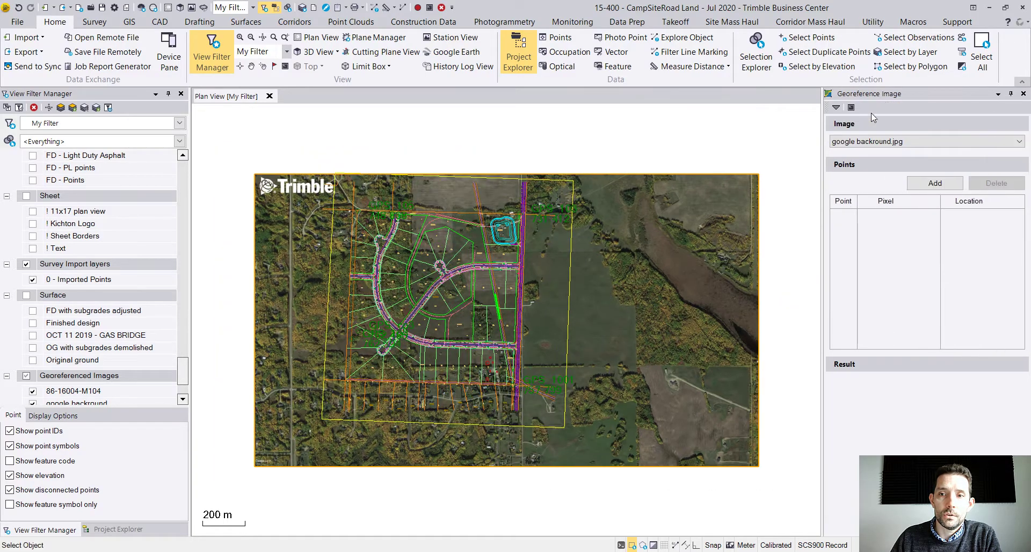
{"action": "left_click", "coordinate": [935, 183]}
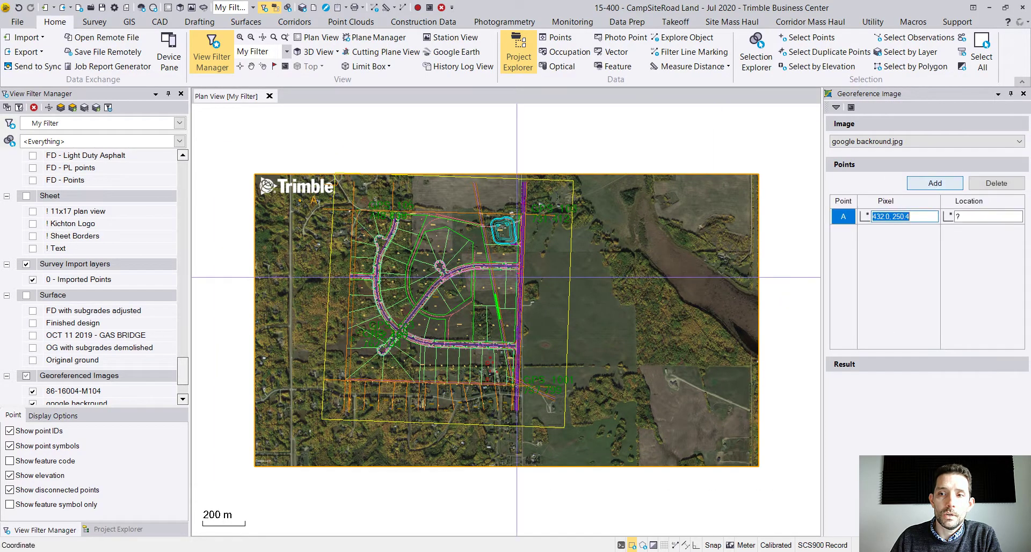
{"action": "scroll", "coordinate": [357, 215], "scroll_direction": "up", "scroll_amount": 5}
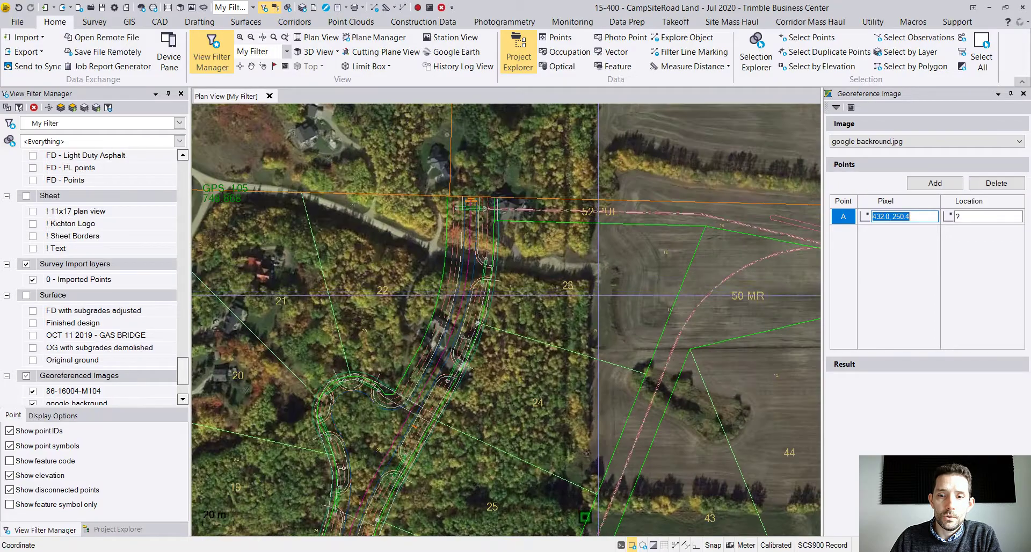
{"action": "scroll", "coordinate": [580, 445], "scroll_direction": "up", "scroll_amount": 3}
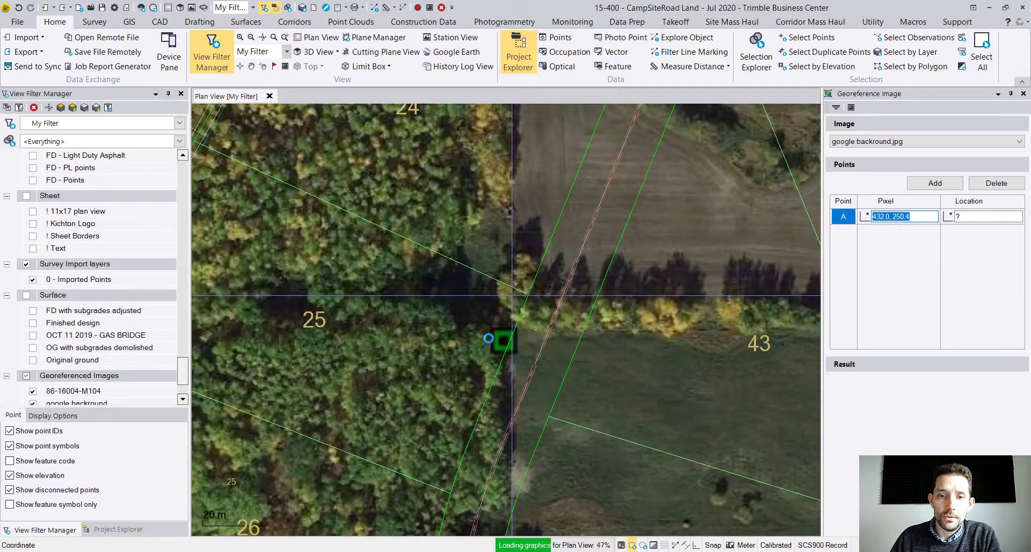
{"action": "scroll", "coordinate": [502, 343], "scroll_direction": "up", "scroll_amount": 5}
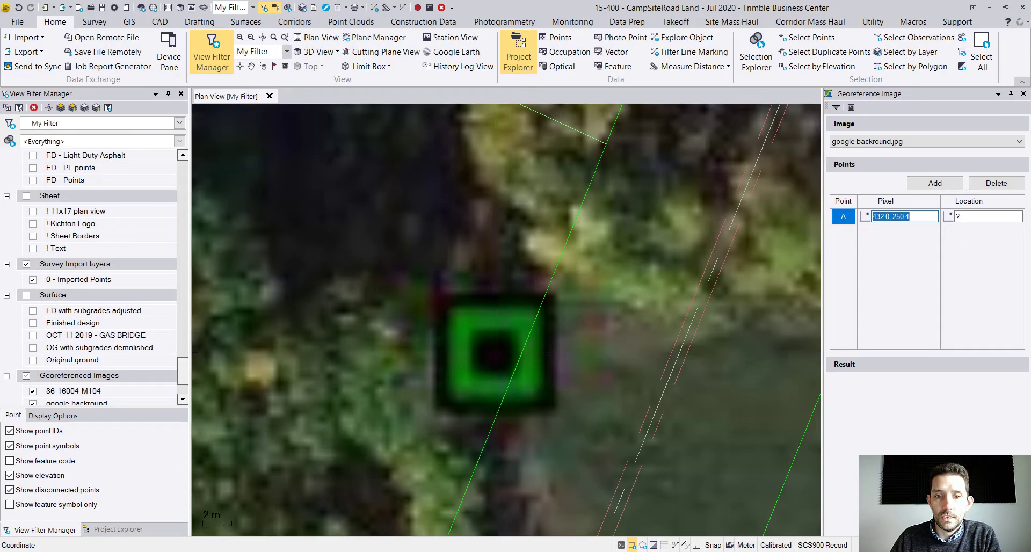
{"action": "left_click", "coordinate": [496, 354]}
Set point A's location to the GPS_105 survey point.
{"action": "scroll", "coordinate": [490, 370], "scroll_direction": "down", "scroll_amount": 7}
{"action": "scroll", "coordinate": [490, 374], "scroll_direction": "down", "scroll_amount": 3}
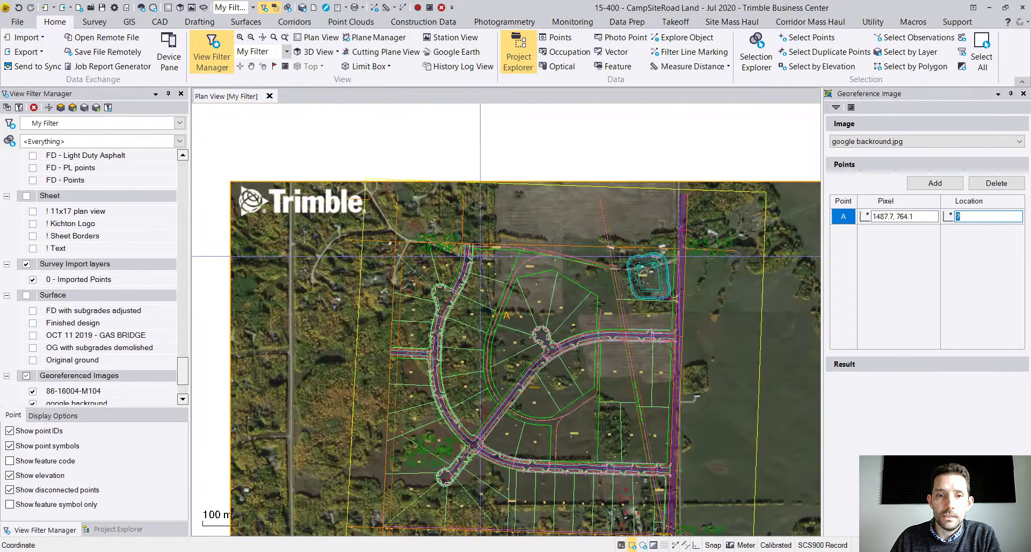
{"action": "scroll", "coordinate": [409, 251], "scroll_direction": "up", "scroll_amount": 1}
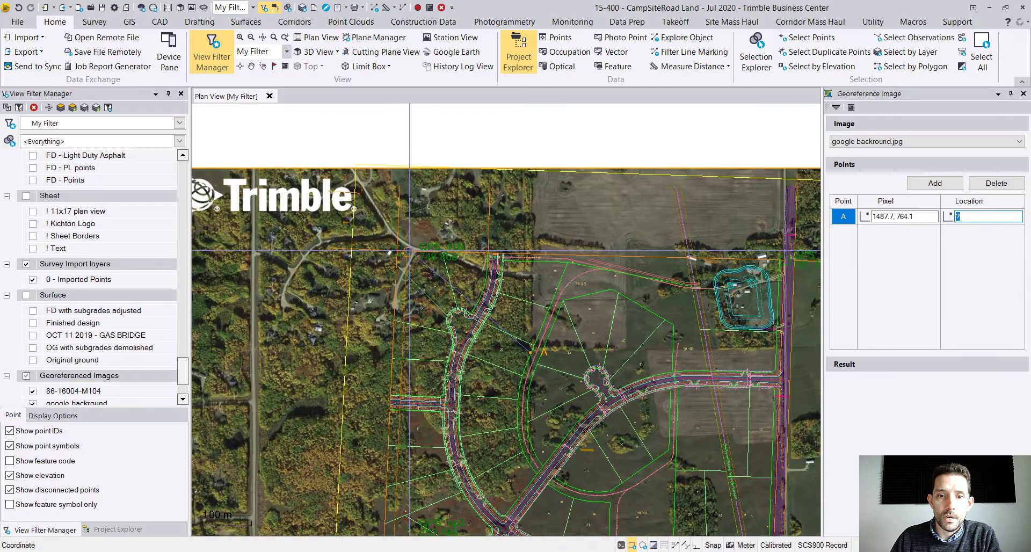
{"action": "left_click", "coordinate": [409, 251]}
Add georeferencing point B with its pixel at the centre of the southeastern green marker.
{"action": "left_click", "coordinate": [935, 184]}
{"action": "scroll", "coordinate": [671, 446], "scroll_direction": "up", "scroll_amount": 6}
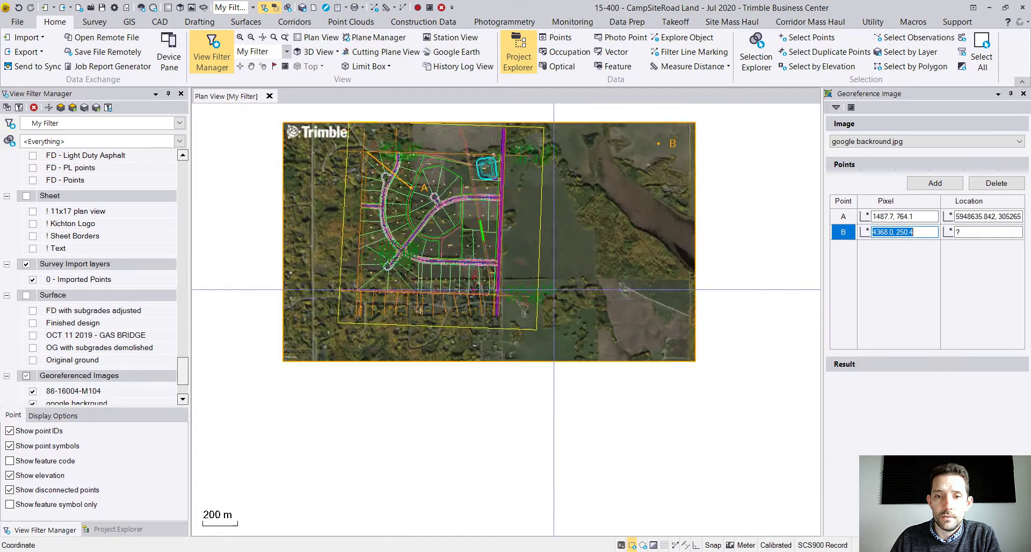
{"action": "scroll", "coordinate": [440, 295], "scroll_direction": "up", "scroll_amount": 5}
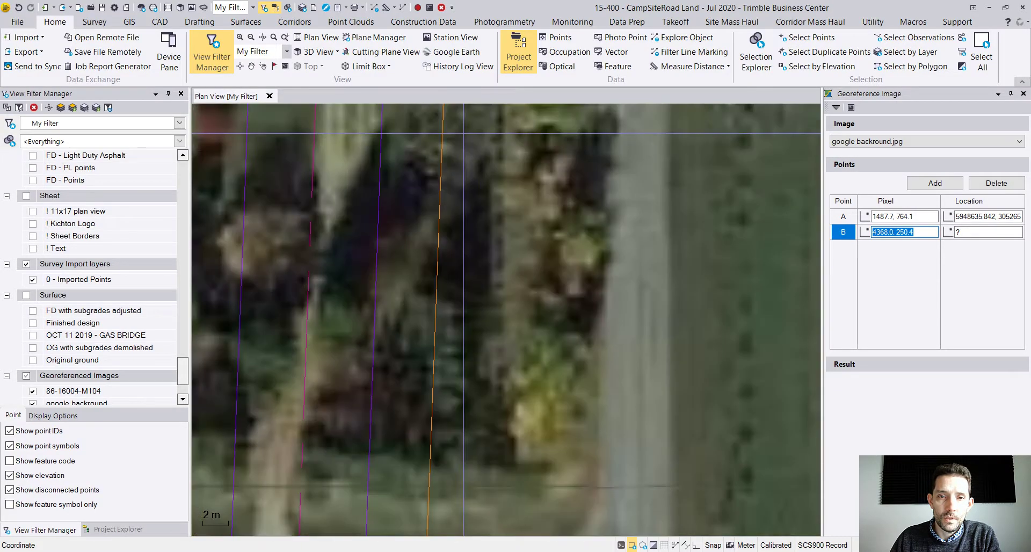
{"action": "scroll", "coordinate": [549, 417], "scroll_direction": "down", "scroll_amount": 5}
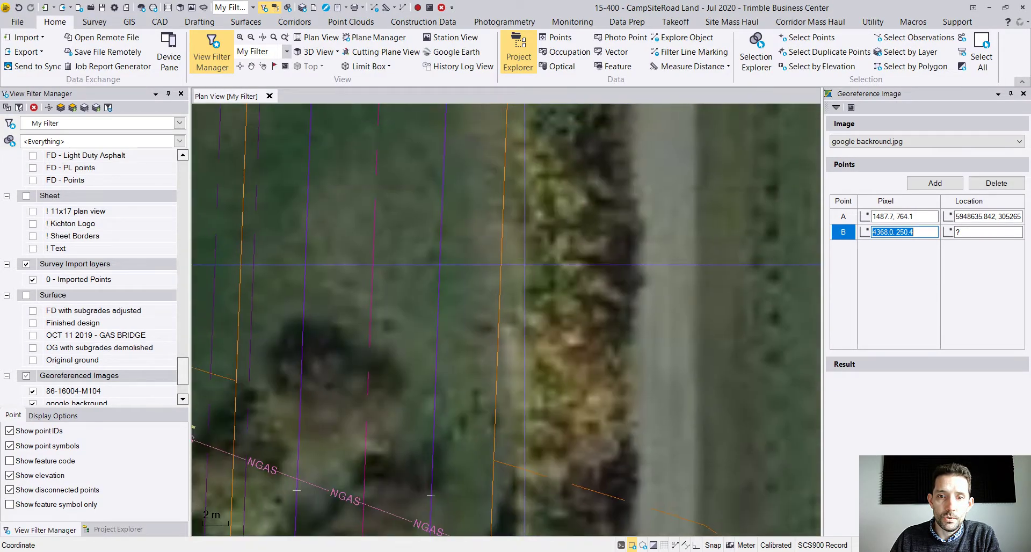
{"action": "scroll", "coordinate": [521, 339], "scroll_direction": "up", "scroll_amount": 5}
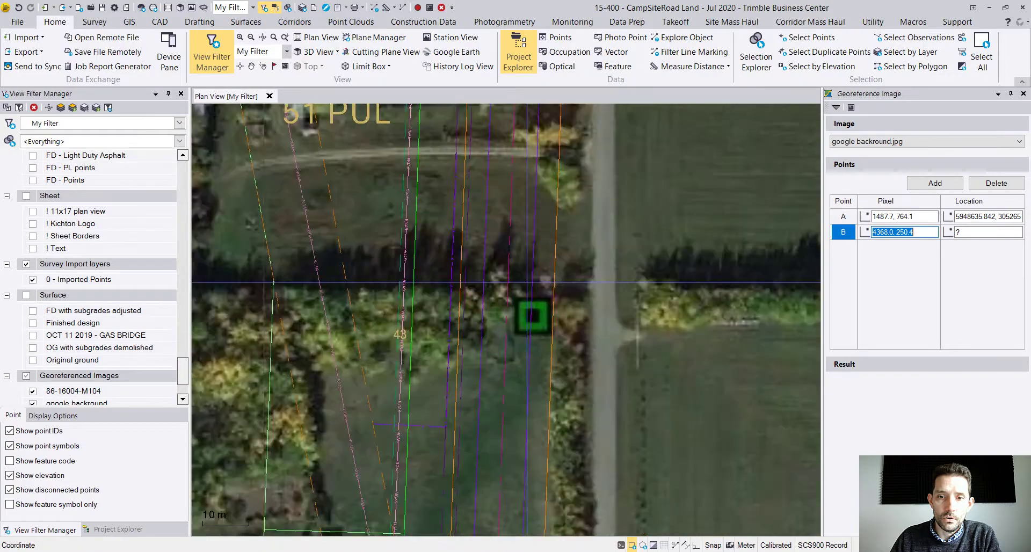
{"action": "scroll", "coordinate": [521, 338], "scroll_direction": "up", "scroll_amount": 2}
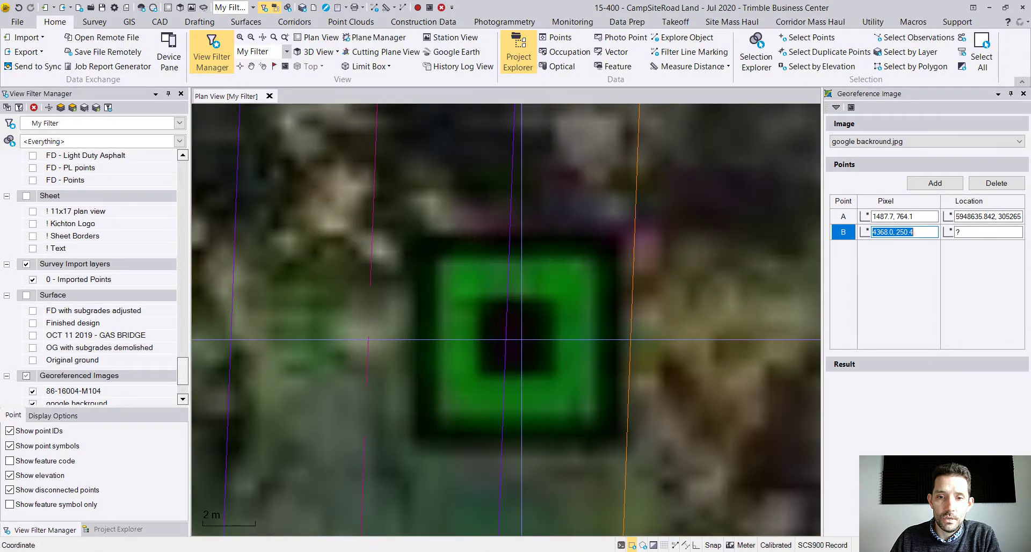
{"action": "left_click", "coordinate": [515, 335]}
Set point B's location to the GPS_1001 survey point at the site's southeastern corner.
{"action": "scroll", "coordinate": [553, 403], "scroll_direction": "down", "scroll_amount": 5}
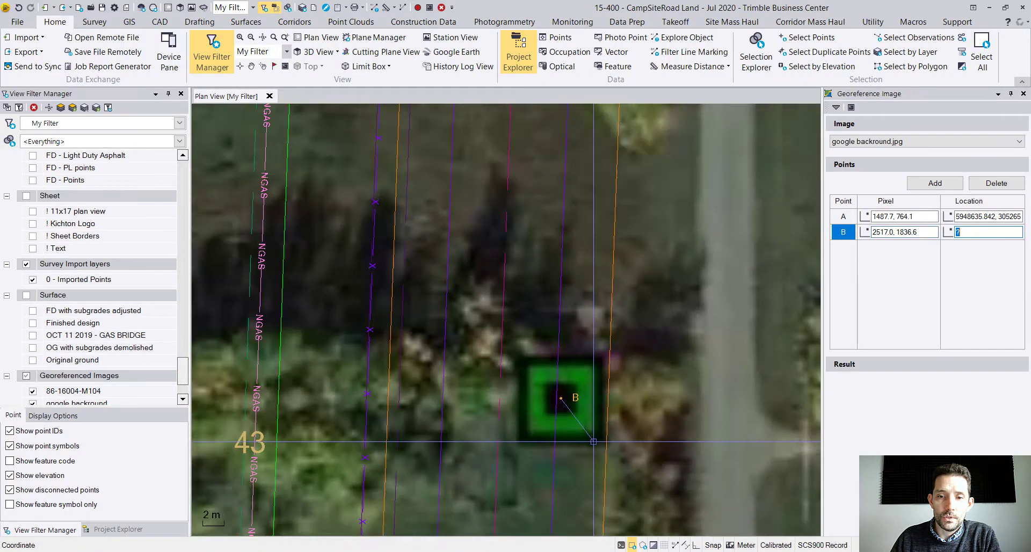
{"action": "scroll", "coordinate": [684, 300], "scroll_direction": "down", "scroll_amount": 3}
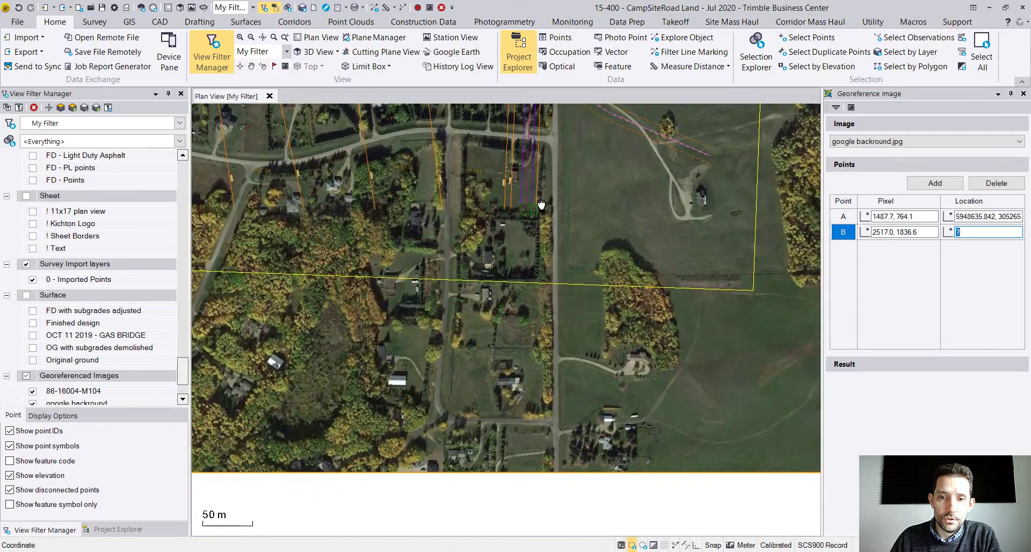
{"action": "scroll", "coordinate": [683, 300], "scroll_direction": "down", "scroll_amount": 2}
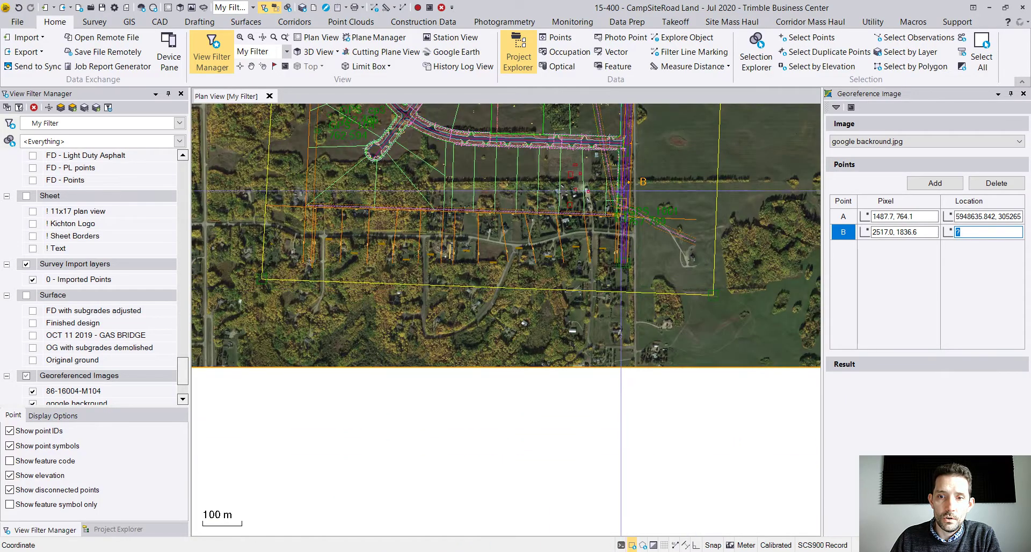
{"action": "scroll", "coordinate": [617, 279], "scroll_direction": "up", "scroll_amount": 2}
{"action": "scroll", "coordinate": [634, 298], "scroll_direction": "up", "scroll_amount": 4}
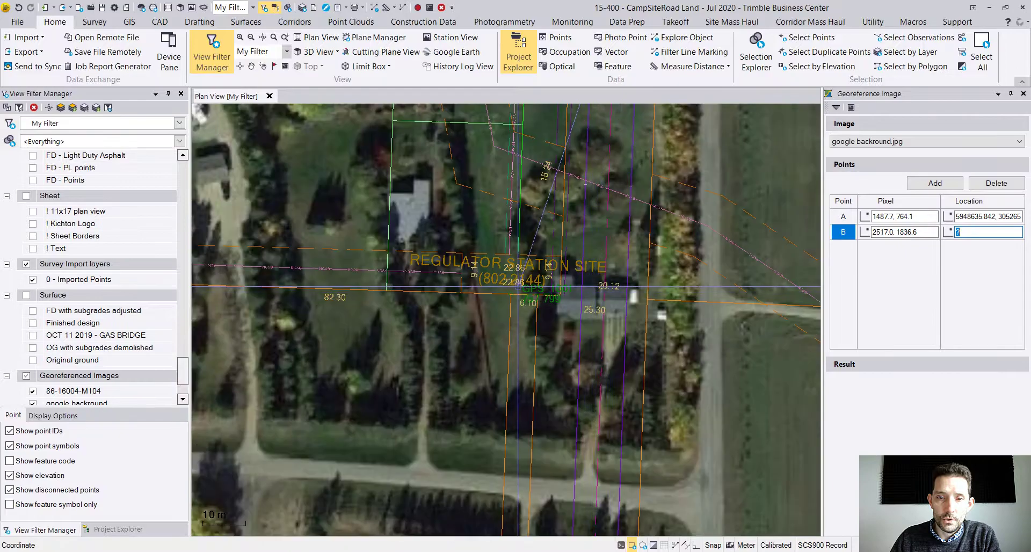
{"action": "left_click", "coordinate": [510, 295]}
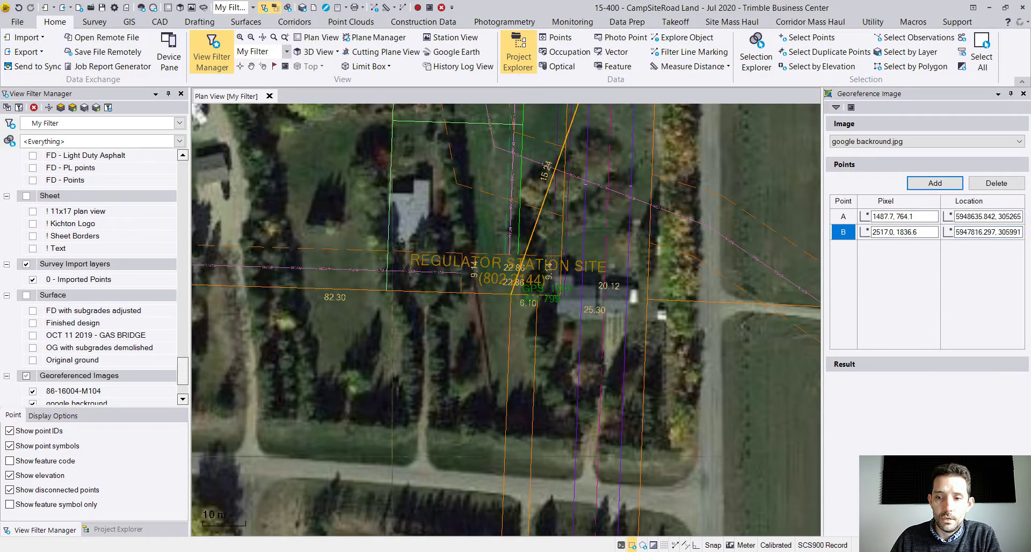
Hide the 0 - Imported Points layer and finish georeferencing the image.
{"action": "scroll", "coordinate": [441, 337], "scroll_direction": "down", "scroll_amount": 2}
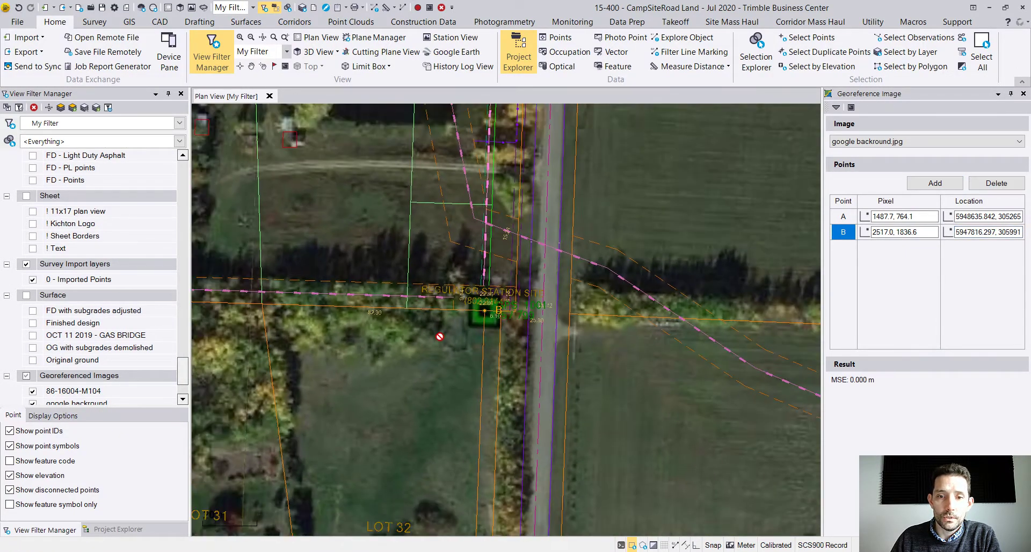
{"action": "scroll", "coordinate": [334, 271], "scroll_direction": "down", "scroll_amount": 5}
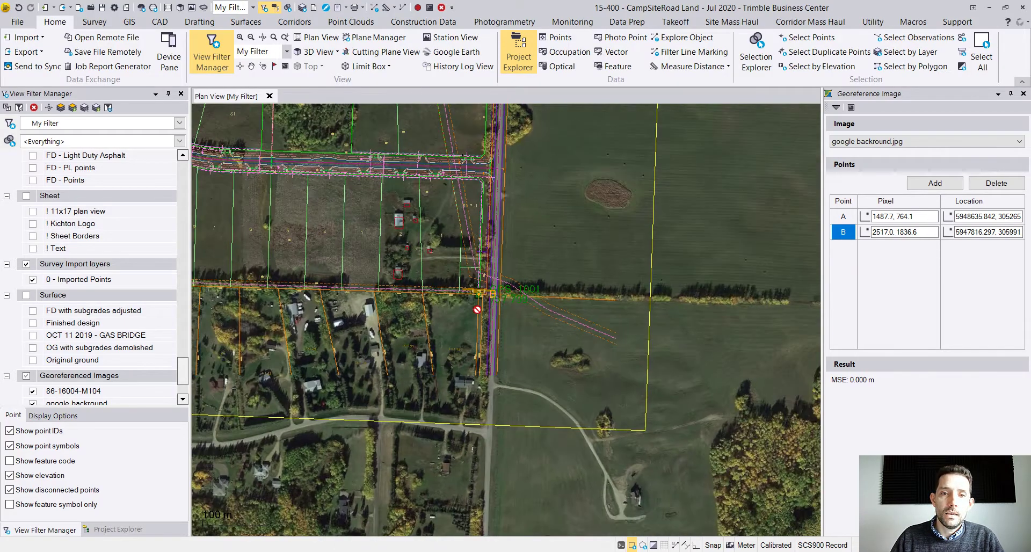
{"action": "scroll", "coordinate": [336, 313], "scroll_direction": "up", "scroll_amount": 2}
{"action": "scroll", "coordinate": [410, 360], "scroll_direction": "down", "scroll_amount": 2}
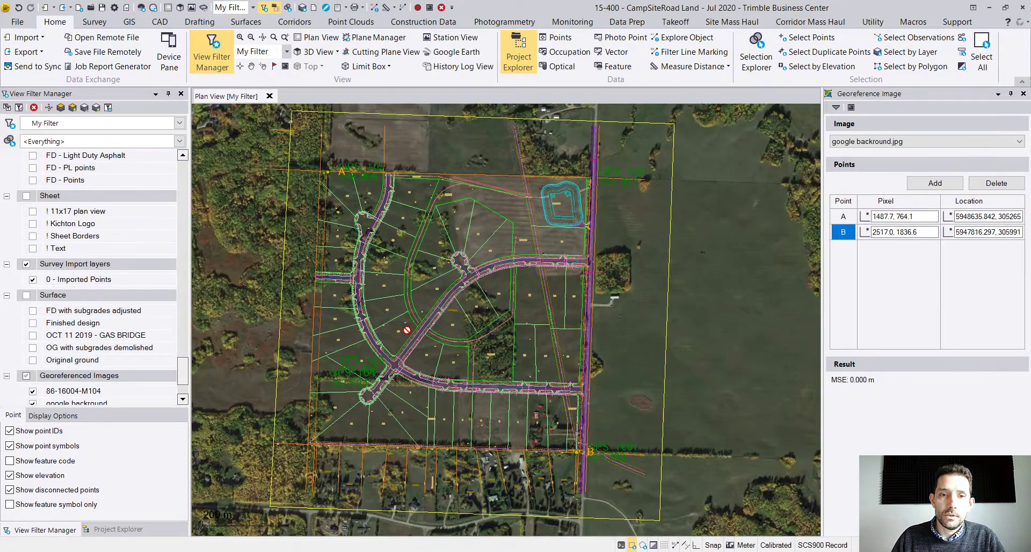
{"action": "scroll", "coordinate": [614, 208], "scroll_direction": "down", "scroll_amount": 2}
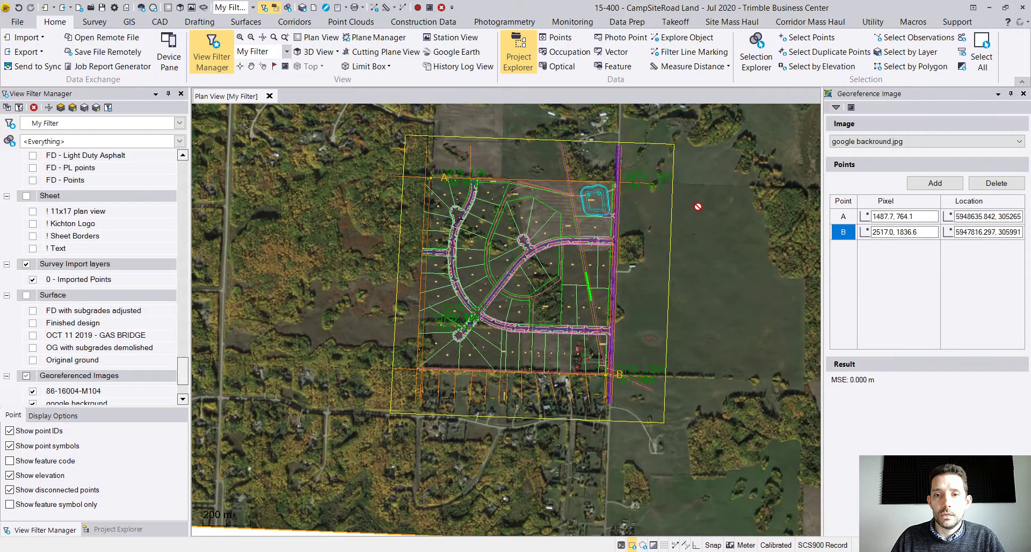
{"action": "left_click", "coordinate": [32, 280]}
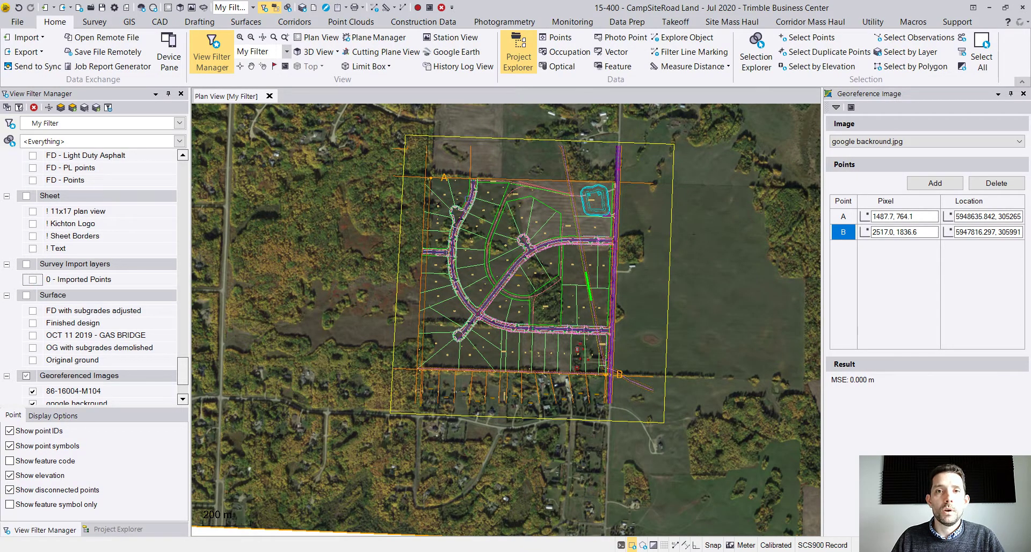
{"action": "left_click", "coordinate": [1023, 94]}
{"action": "scroll", "coordinate": [961, 204], "scroll_direction": "down", "scroll_amount": 2}
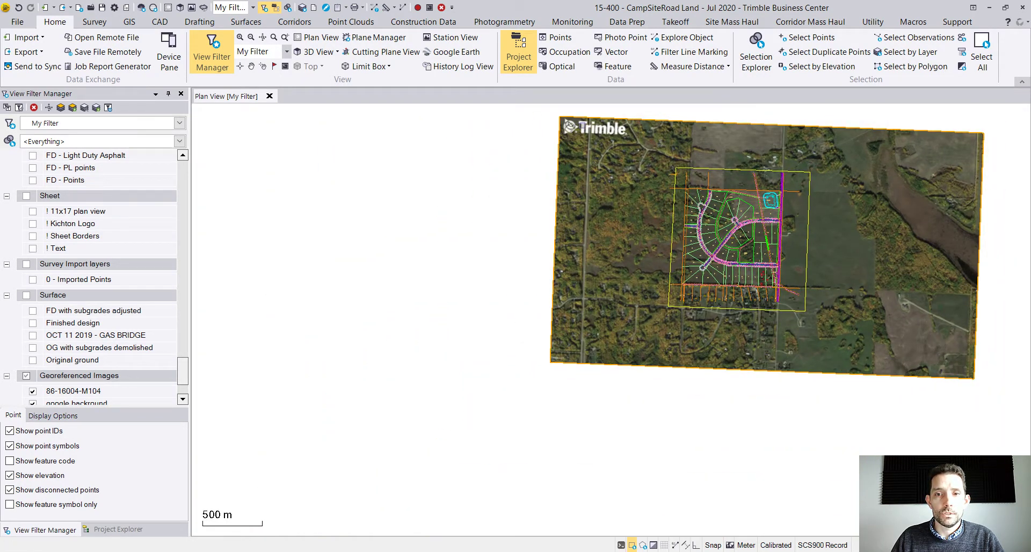
Clip google backround.jpg to the rectangular boundary surrounding the subdivision by adding it as an image boundary.
{"action": "left_click_drag", "start_coordinate": [183, 379], "coordinate": [183, 177]}
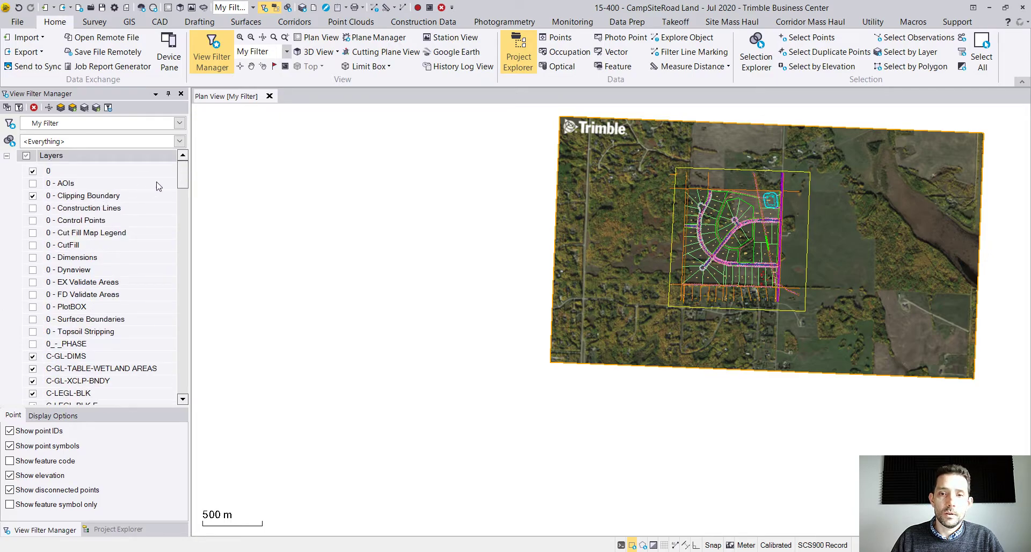
{"action": "left_click", "coordinate": [748, 170]}
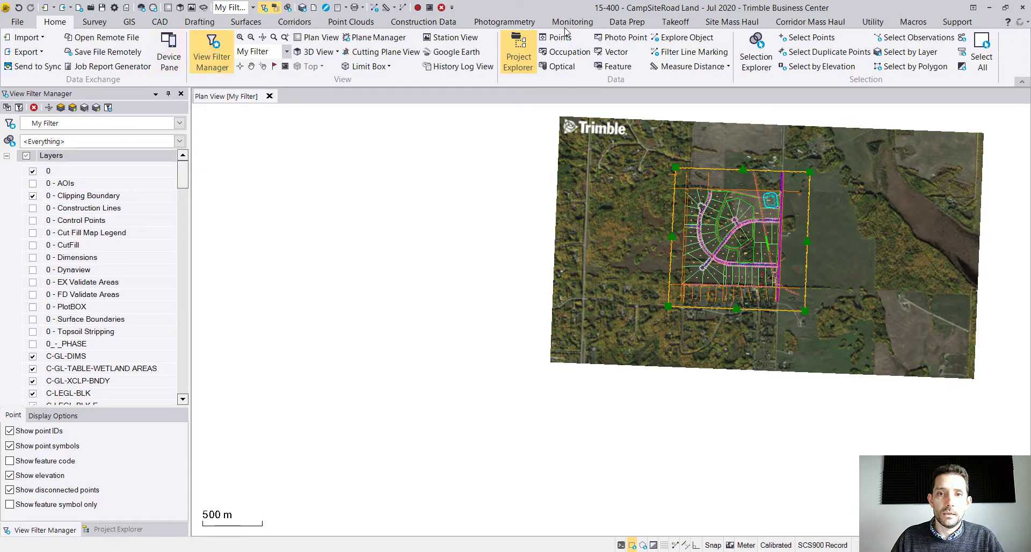
{"action": "left_click", "coordinate": [671, 26]}
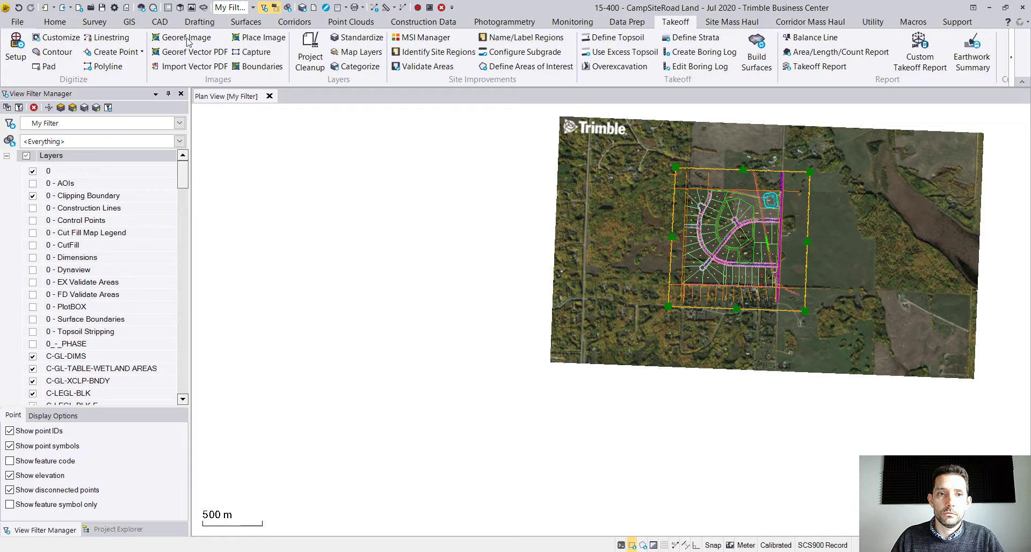
{"action": "left_click", "coordinate": [248, 67]}
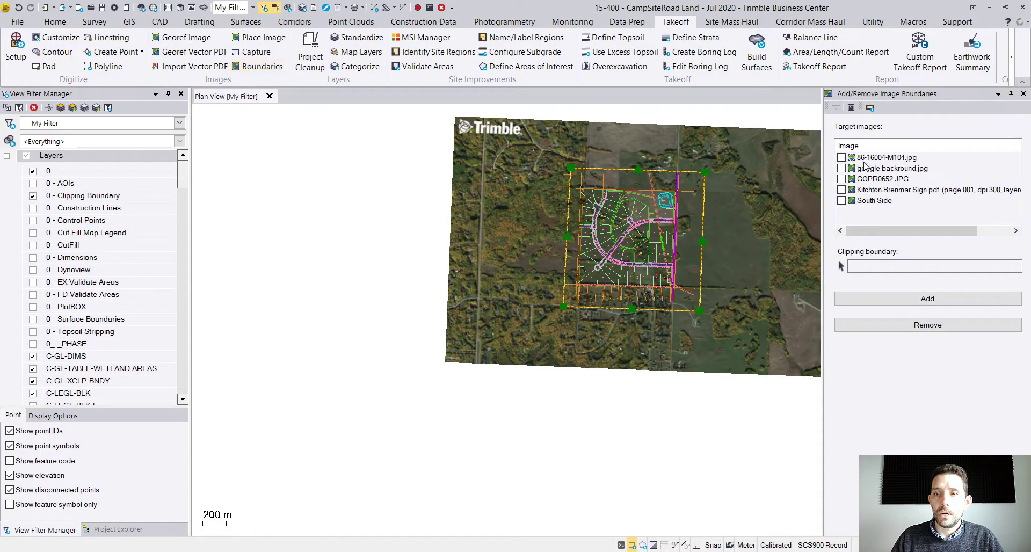
{"action": "left_click", "coordinate": [841, 168]}
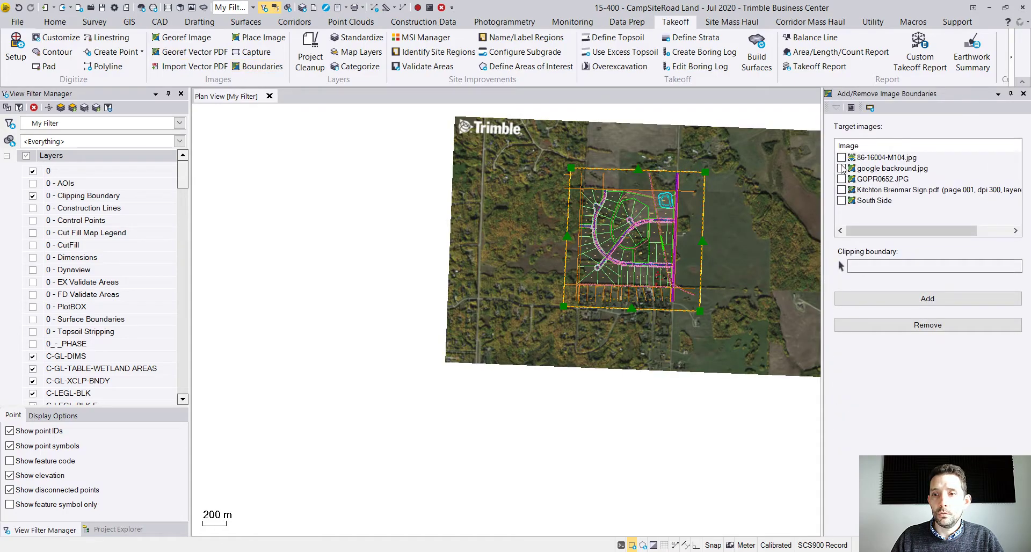
{"action": "left_click", "coordinate": [890, 298]}
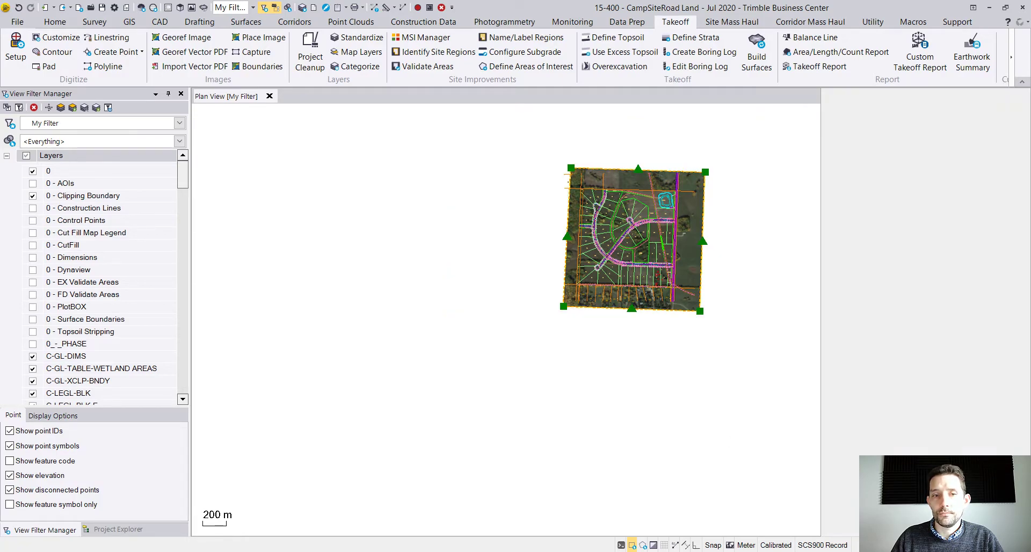
Hide the 0 - Clipping Boundary layer in the plan view.
{"action": "left_click", "coordinate": [33, 196]}
{"action": "scroll", "coordinate": [564, 266], "scroll_direction": "up", "scroll_amount": 5}
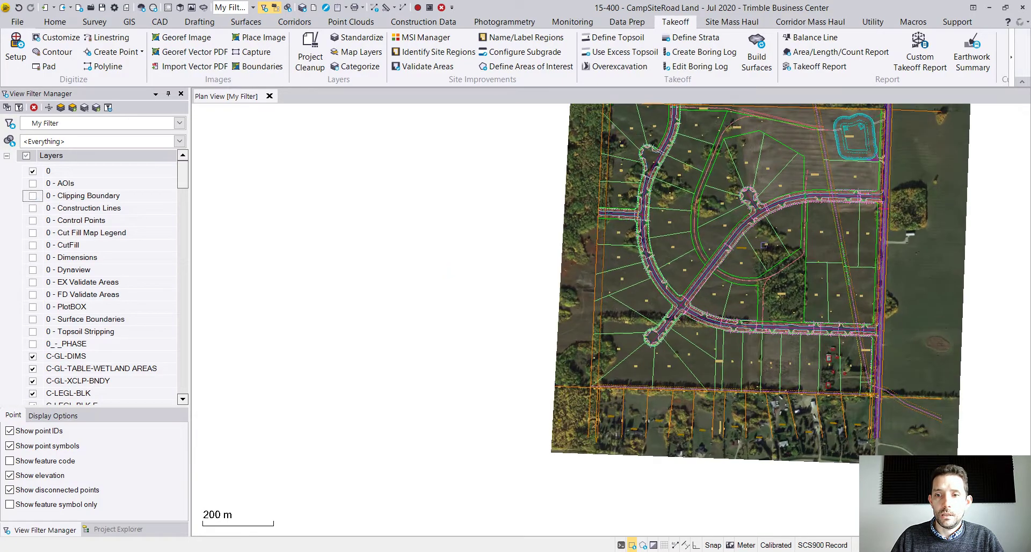
{"action": "scroll", "coordinate": [564, 265], "scroll_direction": "down", "scroll_amount": 3}
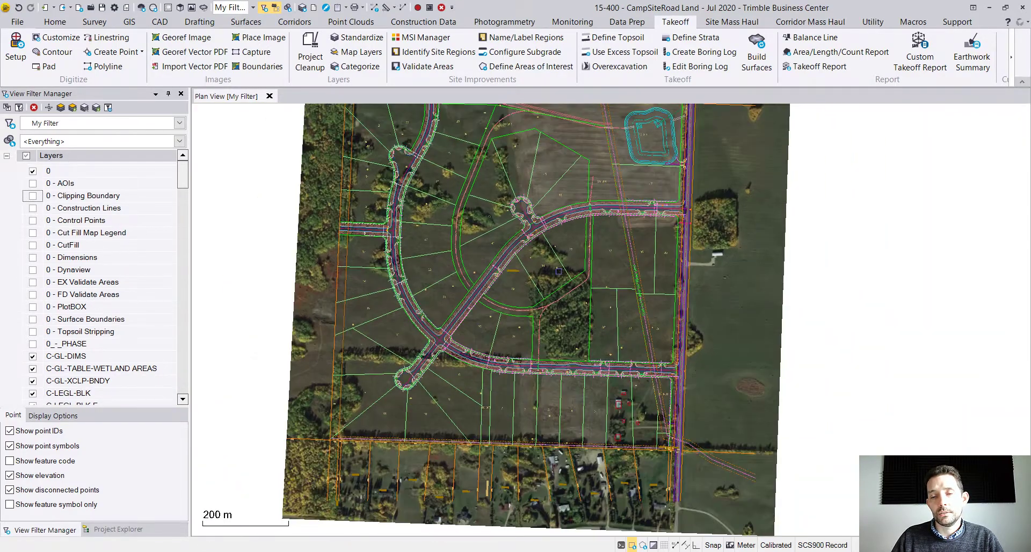